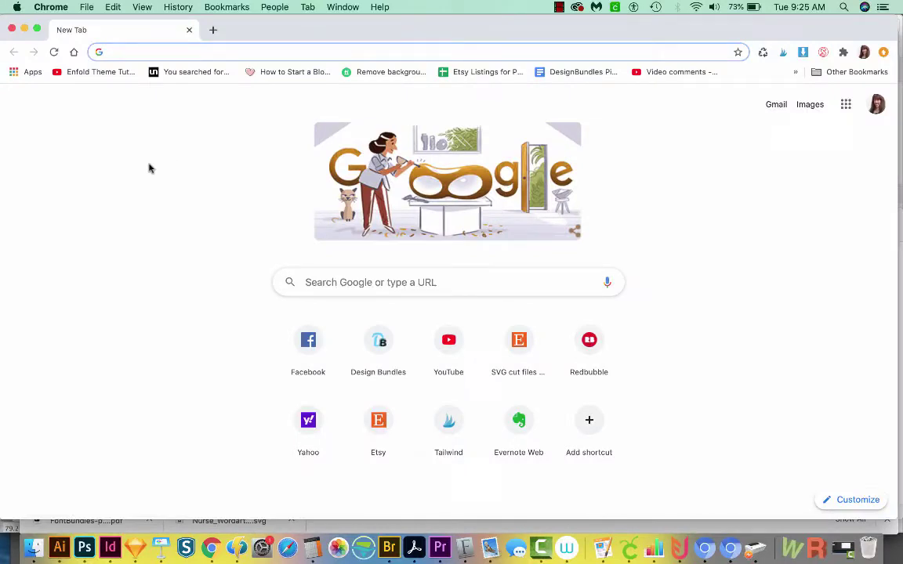
Load unblast.com and go to its Mockups section.
text(unblast.com/)
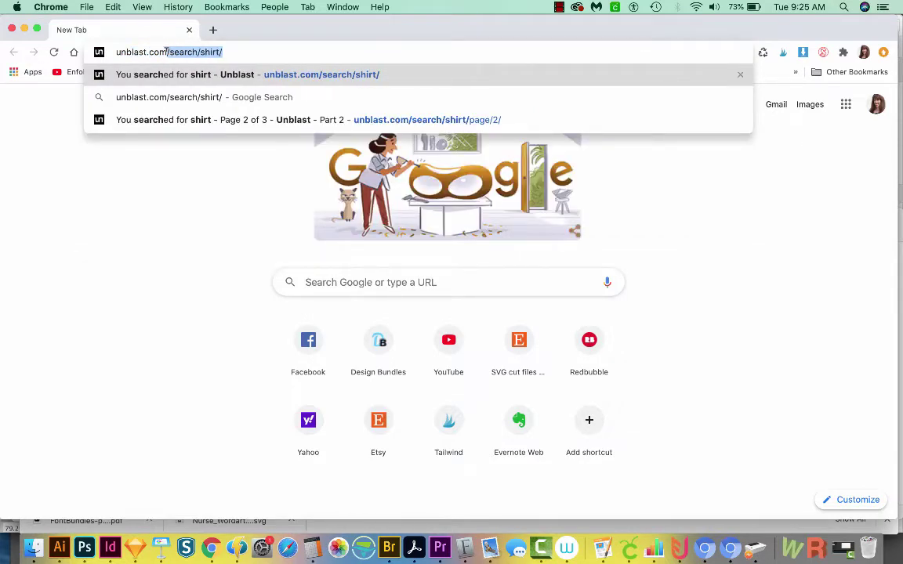
key(BackSpace)
key(BackSpace)
key(Return)
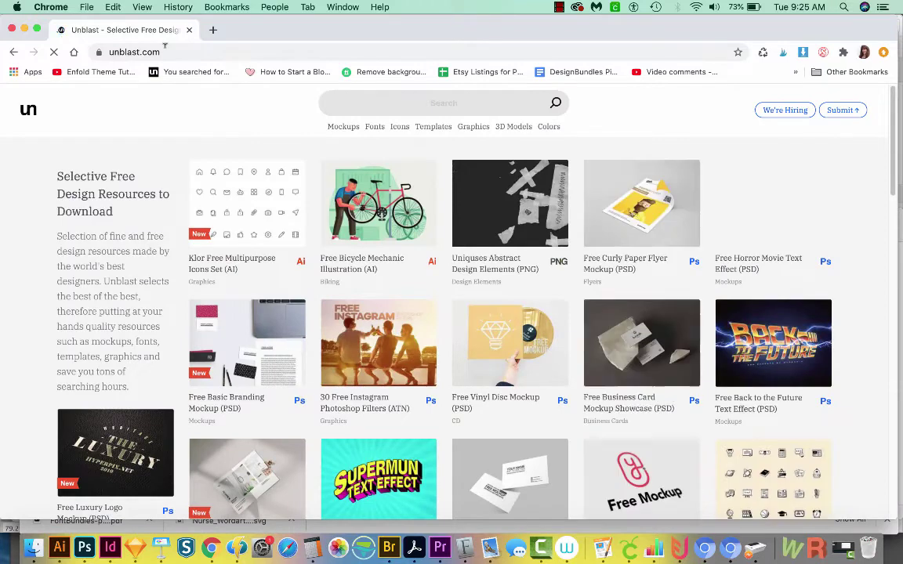
click(344, 128)
Search mockups for 'shirt' and open the Little Girl T-Shirt Mockup (PSD) result.
click(375, 97)
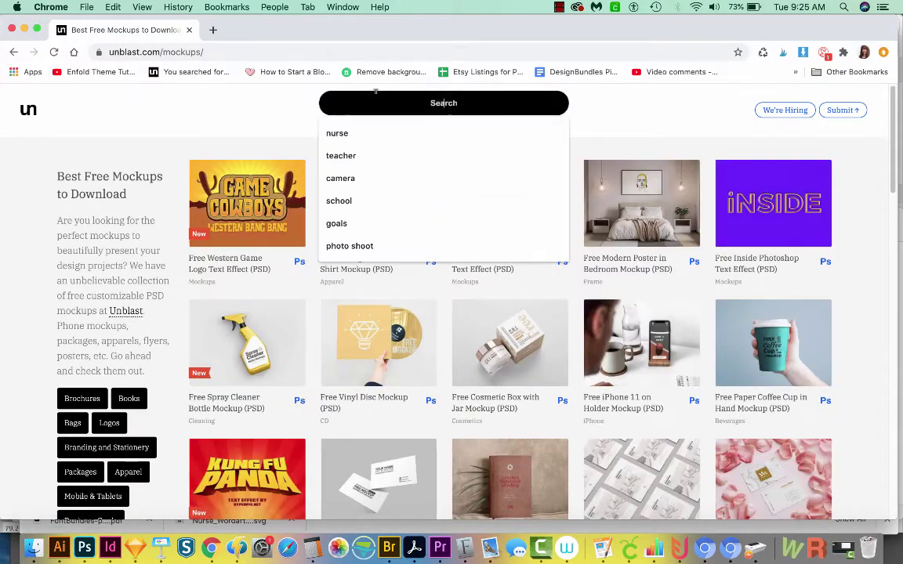
text(shirt)
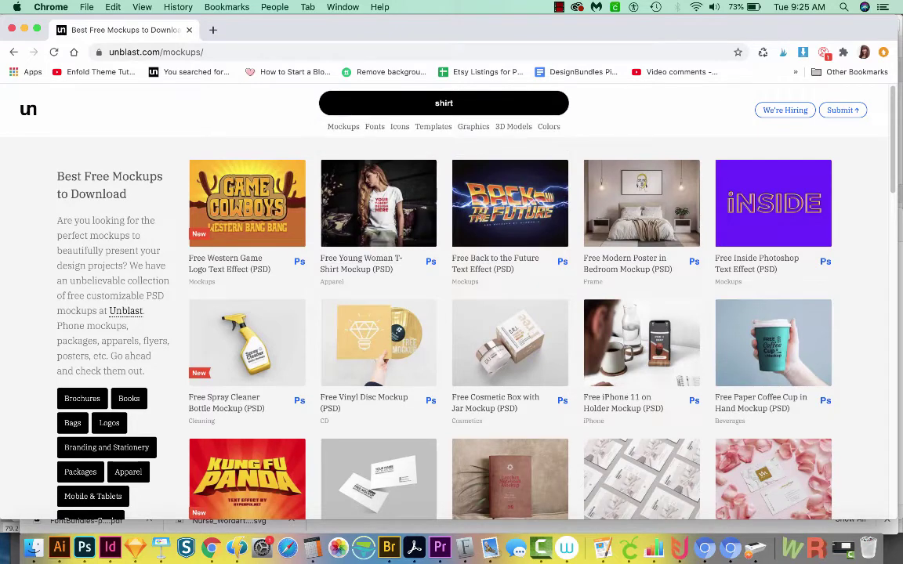
key(Return)
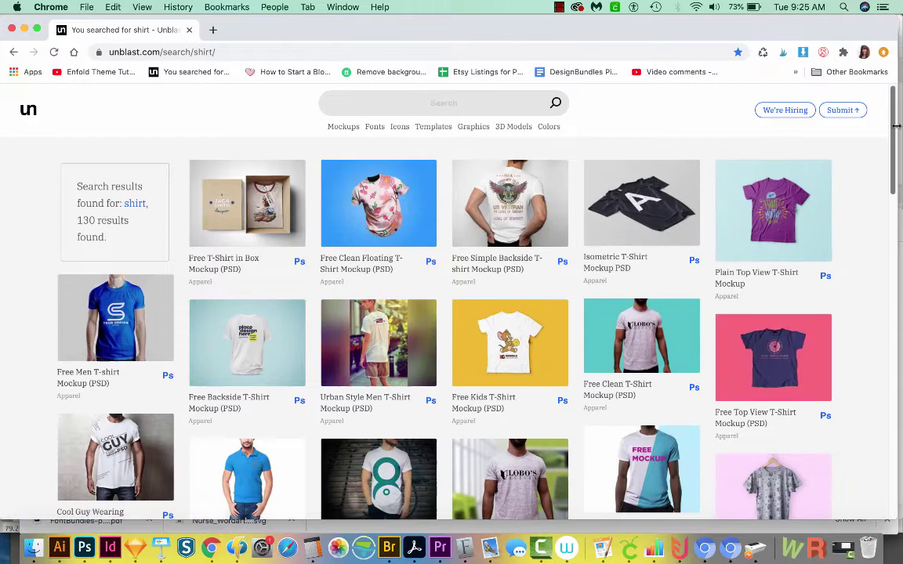
scroll(842, 216, down, 5)
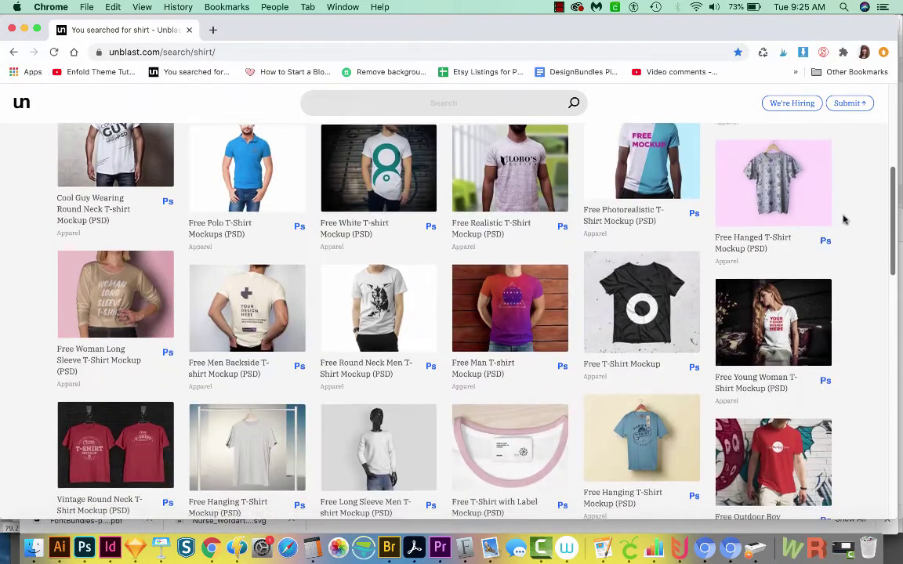
scroll(840, 225, down, 1)
scroll(838, 225, down, 4)
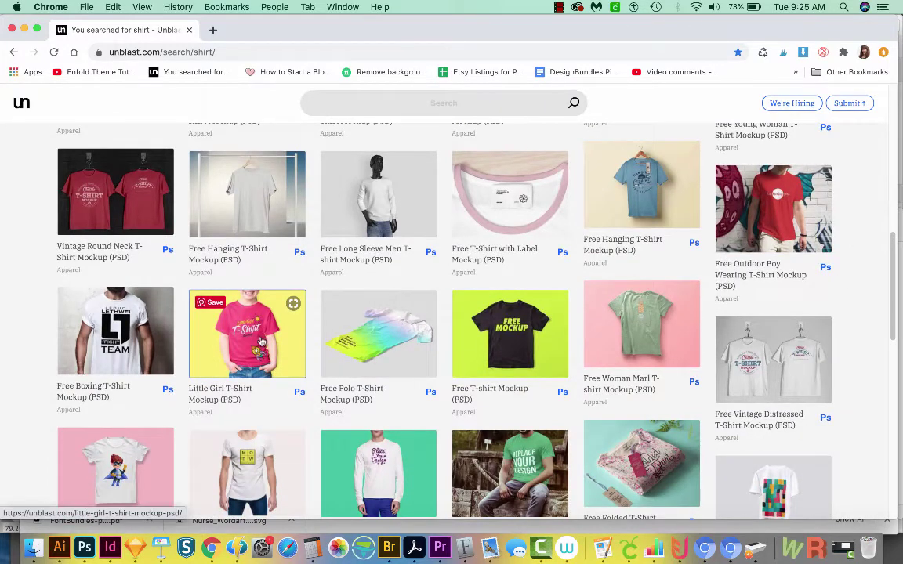
click(261, 341)
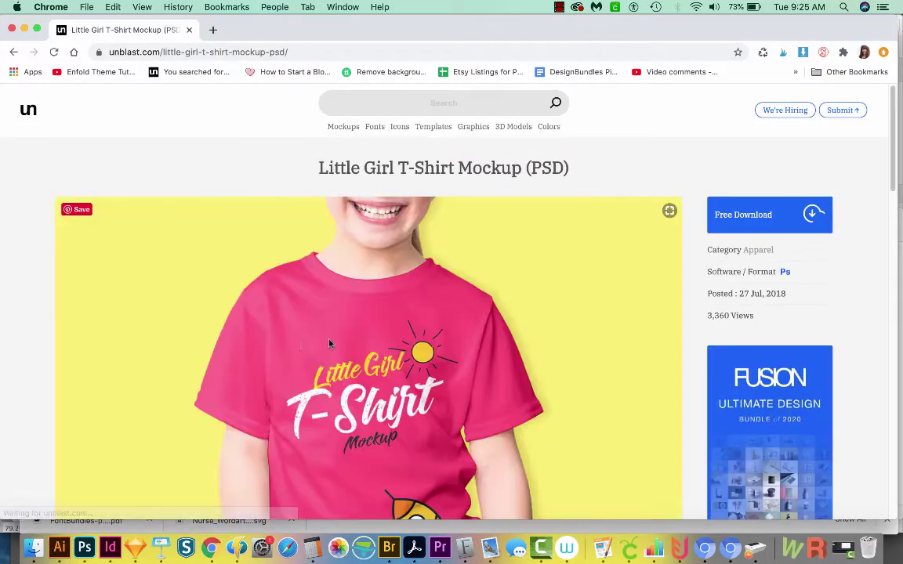
Follow the mockup's Free Download and Start Download links to the source site.
click(758, 217)
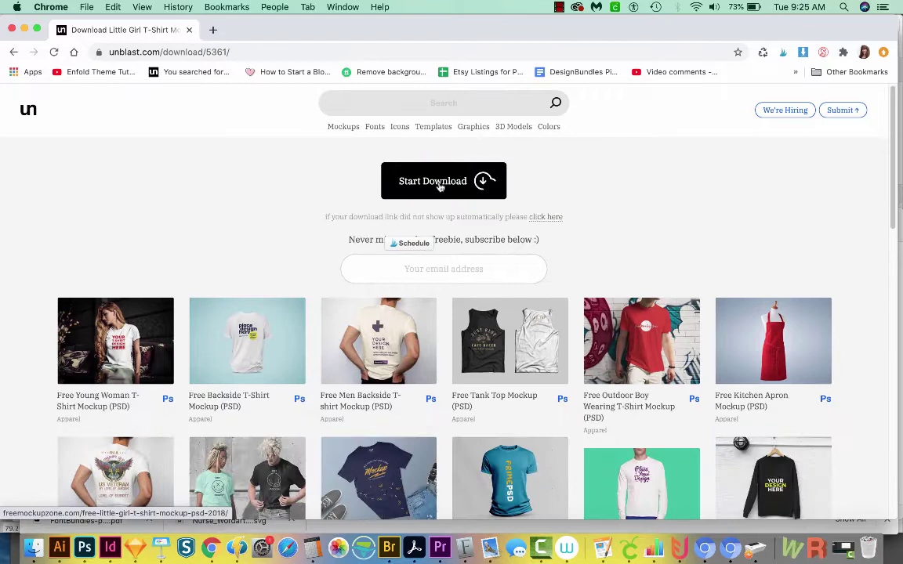
click(437, 185)
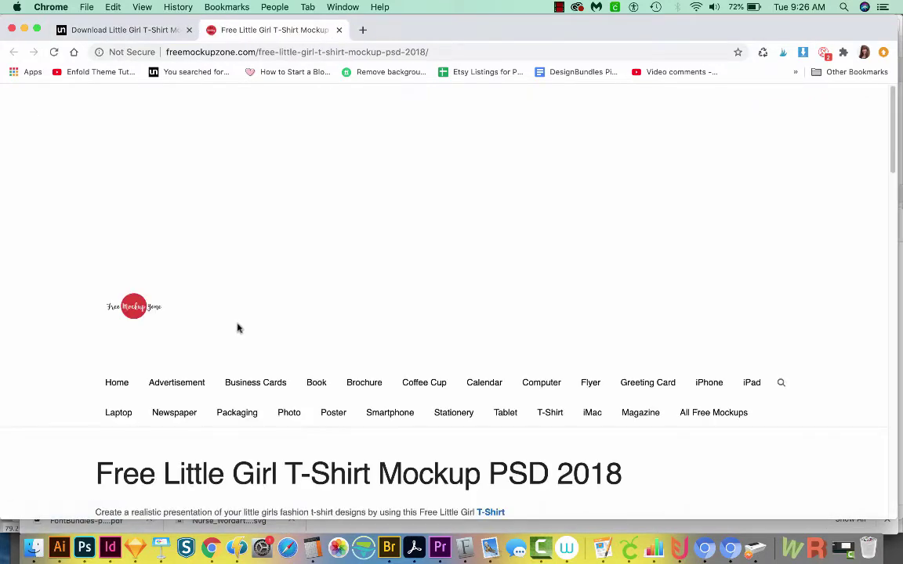
scroll(239, 328, down, 5)
scroll(240, 328, down, 8)
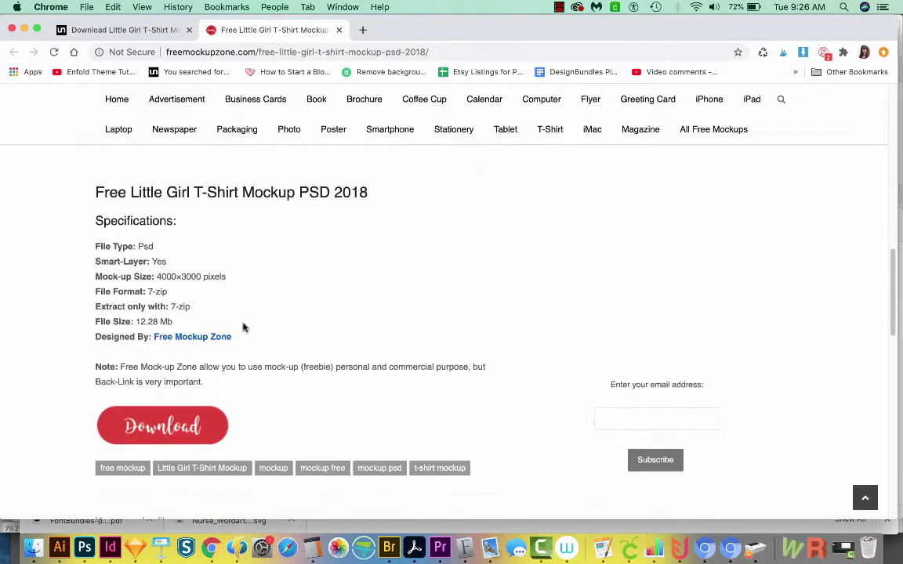
Download the 12.9 MB Little Girl T-Shirt Mockup 7z archive from Free Mockup Zone and show it in Finder.
click(169, 433)
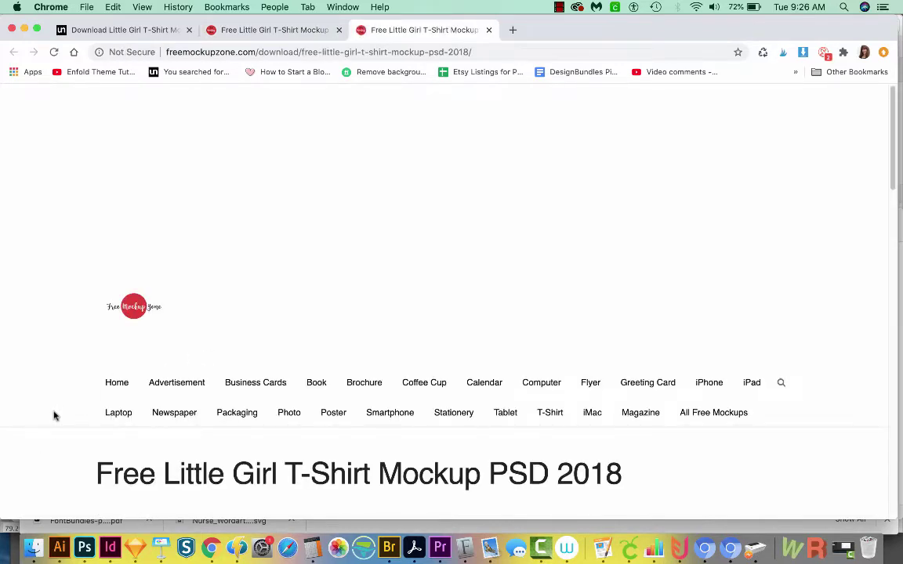
scroll(54, 415, down, 4)
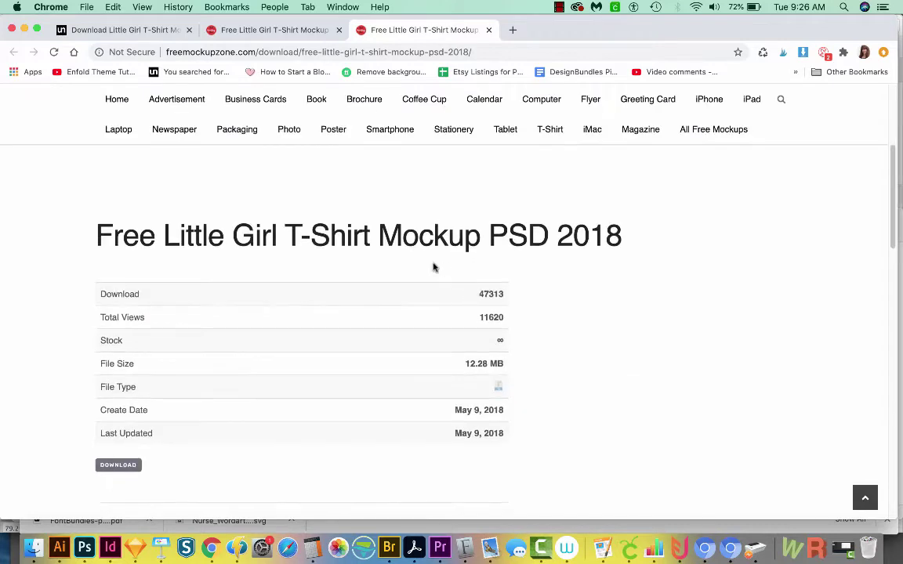
click(124, 466)
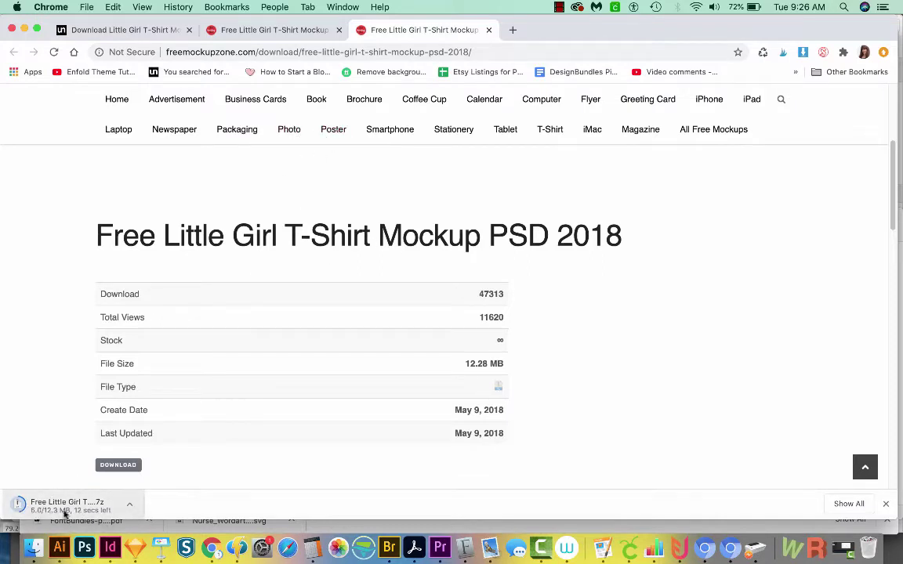
click(130, 506)
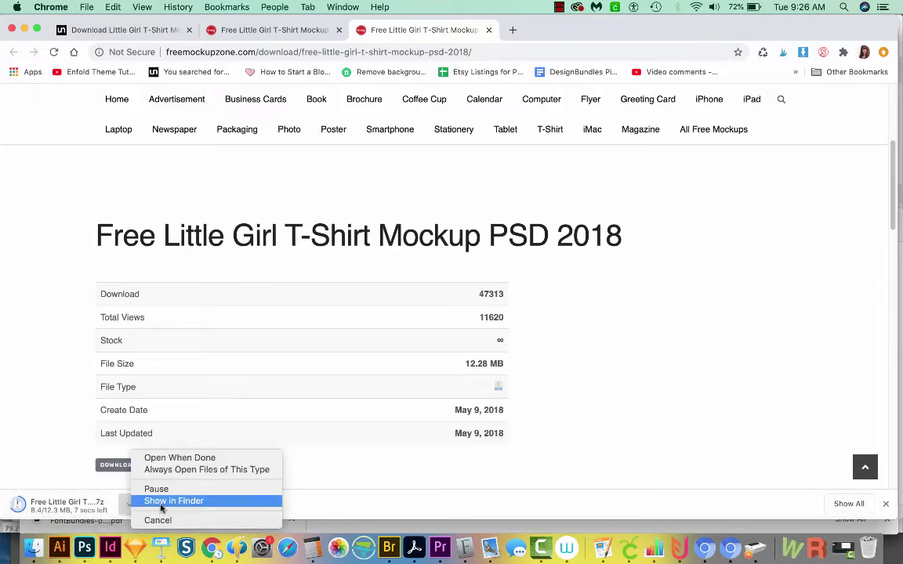
click(165, 501)
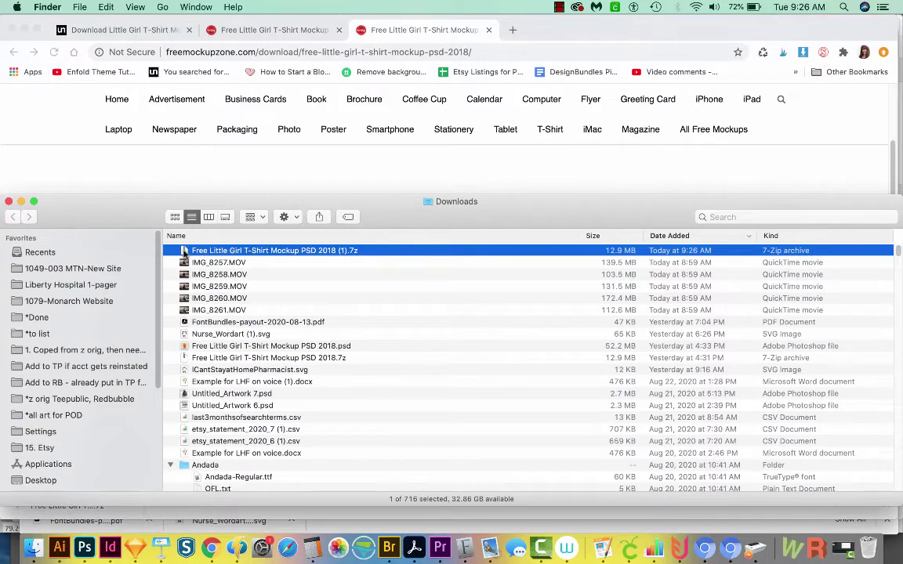
Extract the .7z archive and open the 52.2 MB T-shirt PSD in Photoshop.
double_click(184, 251)
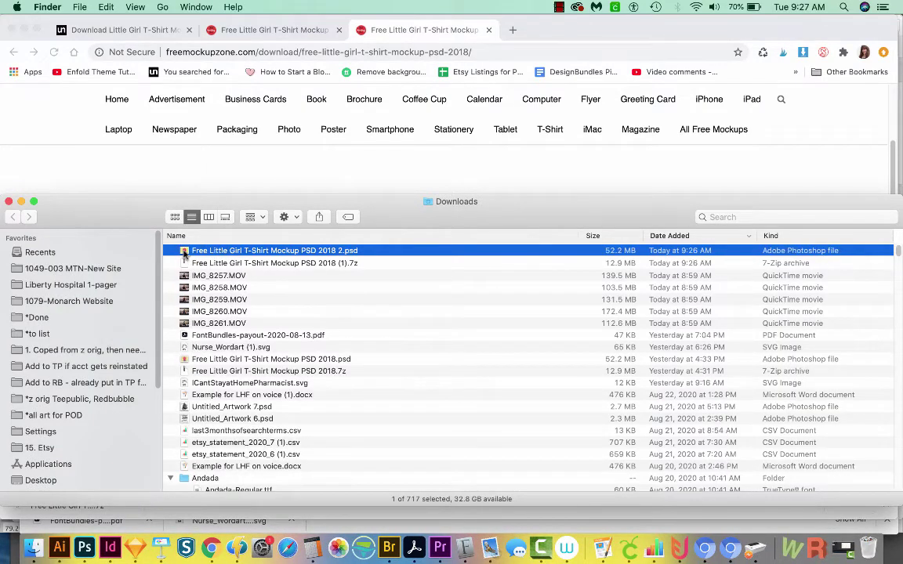
drag(184, 253, 85, 547)
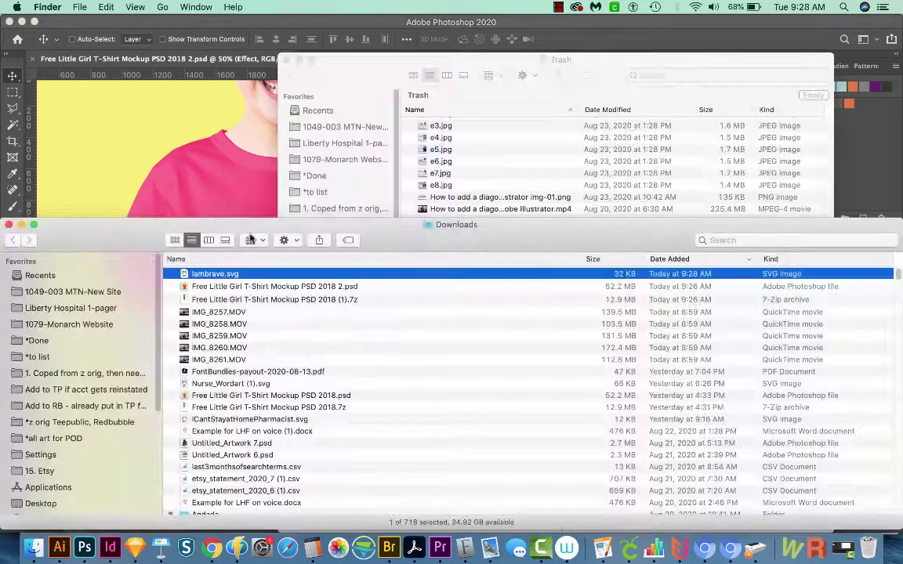
Open lambrave.svg in Illustrator, zoom out, and marquee-select all the lettering artwork.
key(super+Tab)
drag(184, 274, 59, 545)
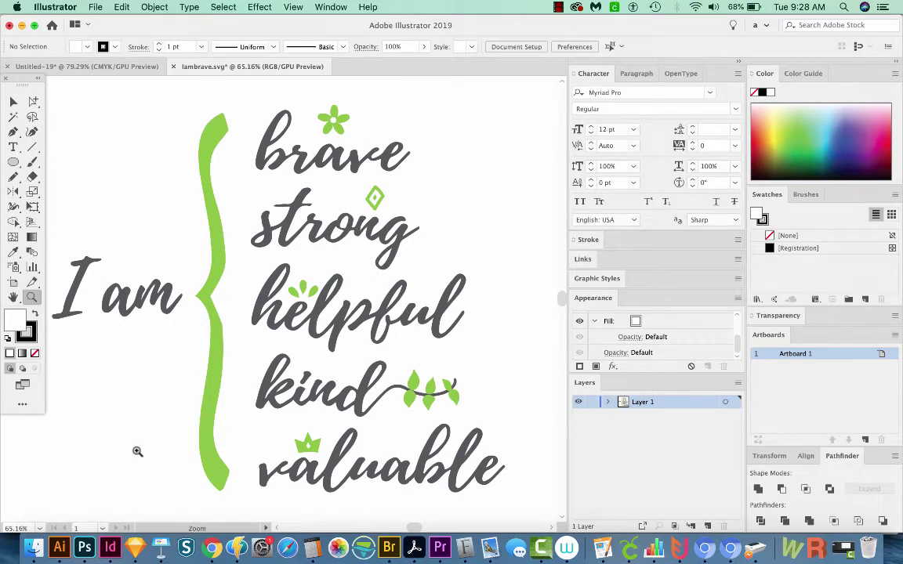
key(super+minus)
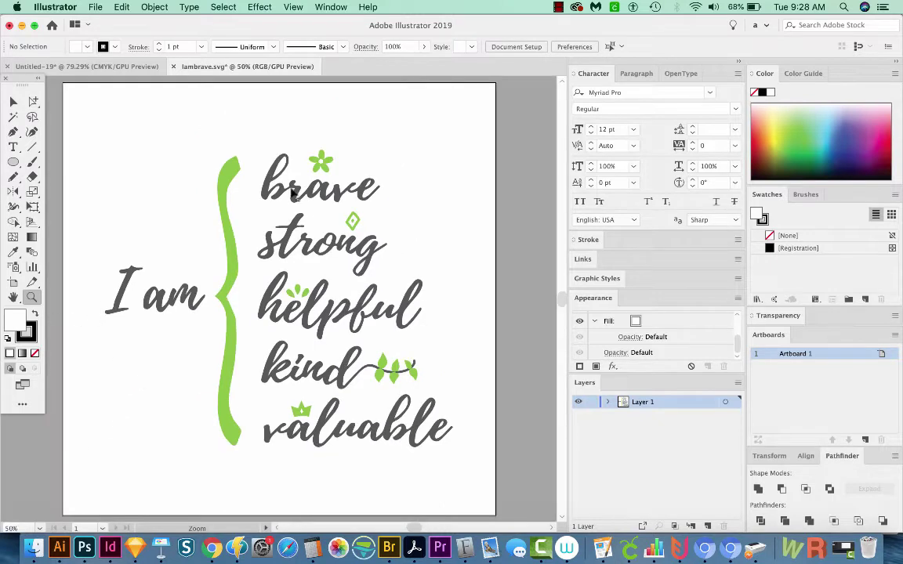
key(v)
drag(250, 378, 90, 492)
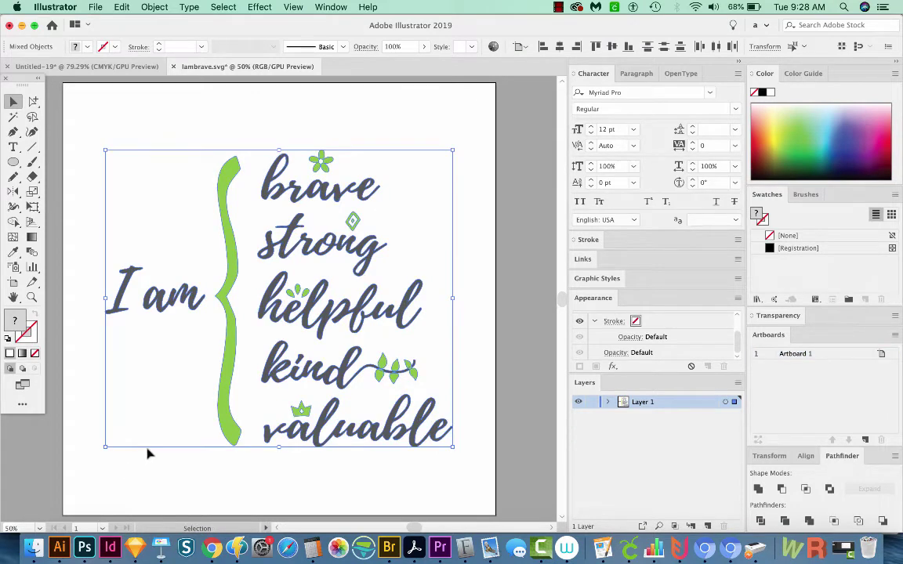
Switch back to the pink T-shirt mockup in Photoshop and select the Place Artwork Here layer.
click(85, 547)
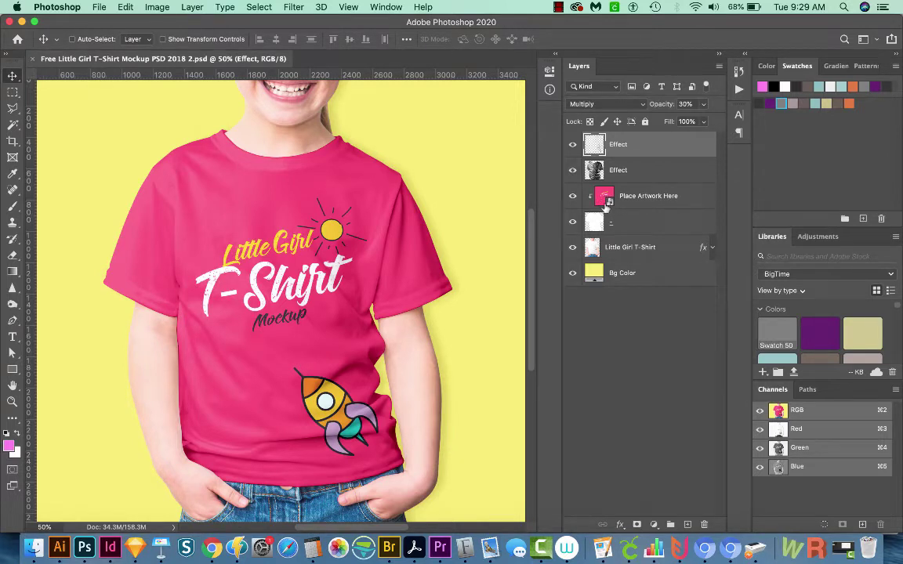
click(609, 197)
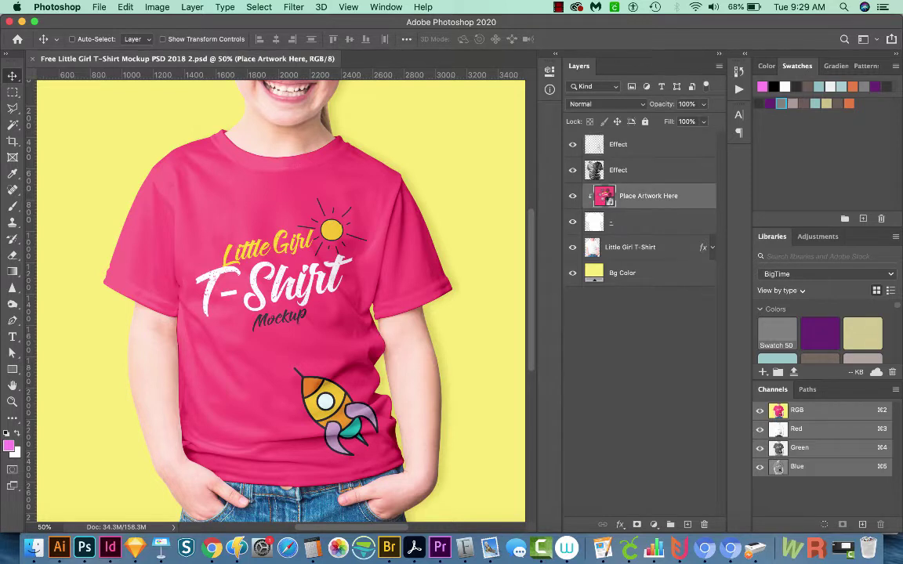
Open the Place Artwork Here smart object, skip resolving missing fonts, and paste the copied design.
double_click(604, 196)
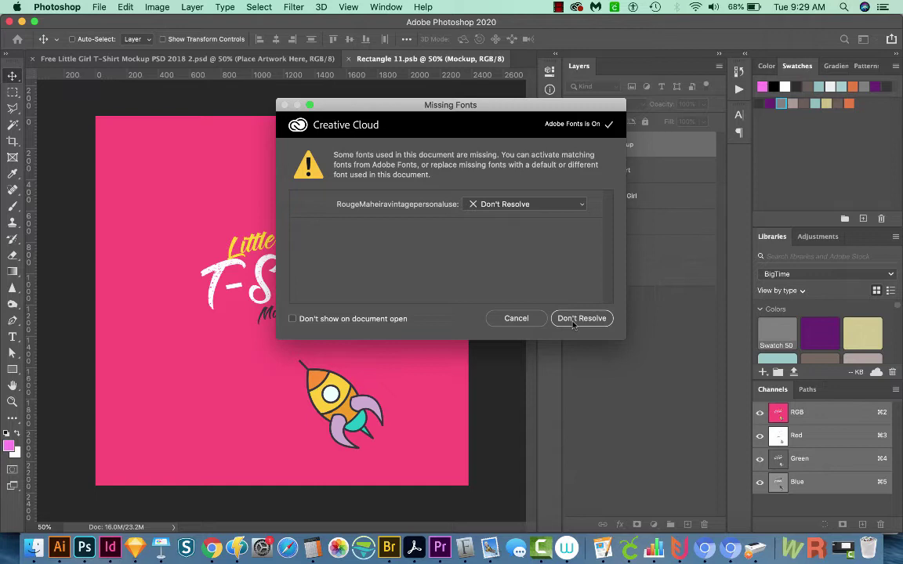
click(581, 318)
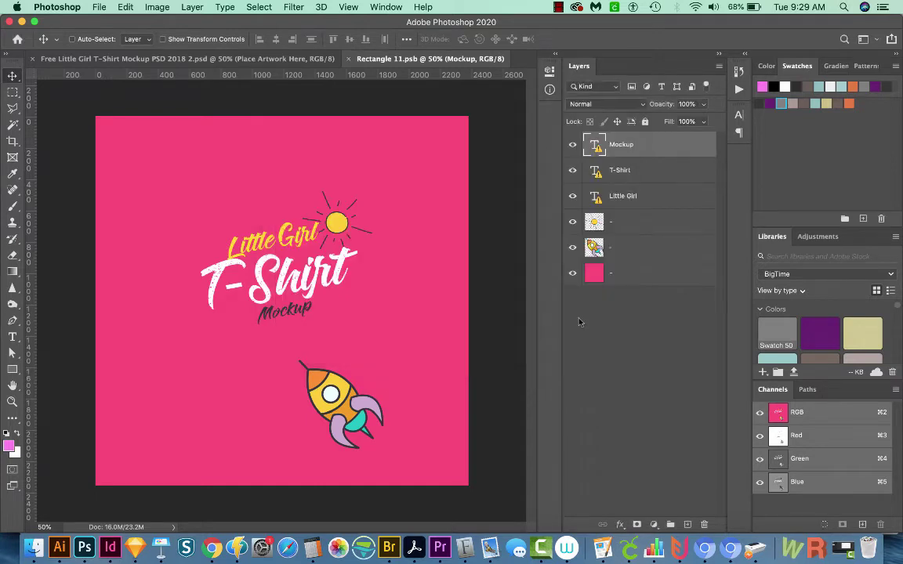
click(591, 320)
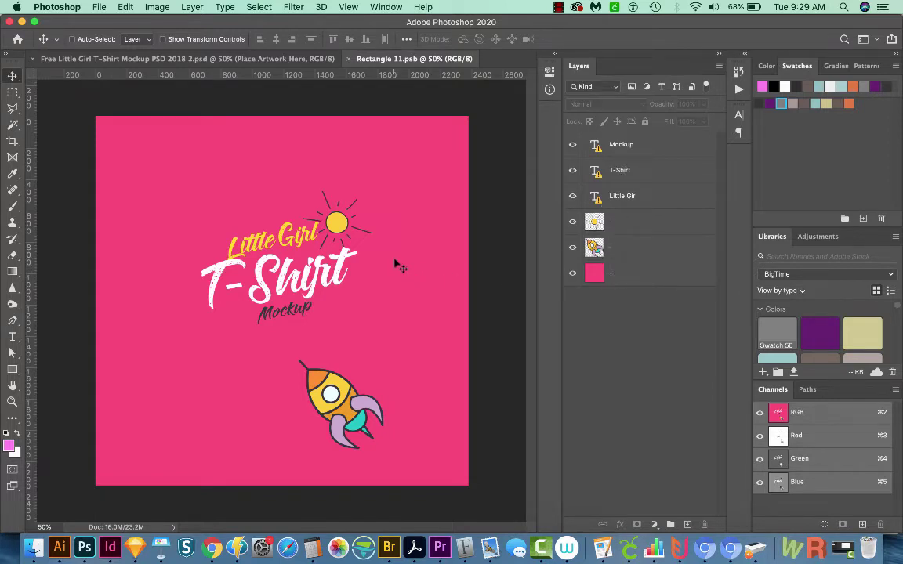
key(super+v)
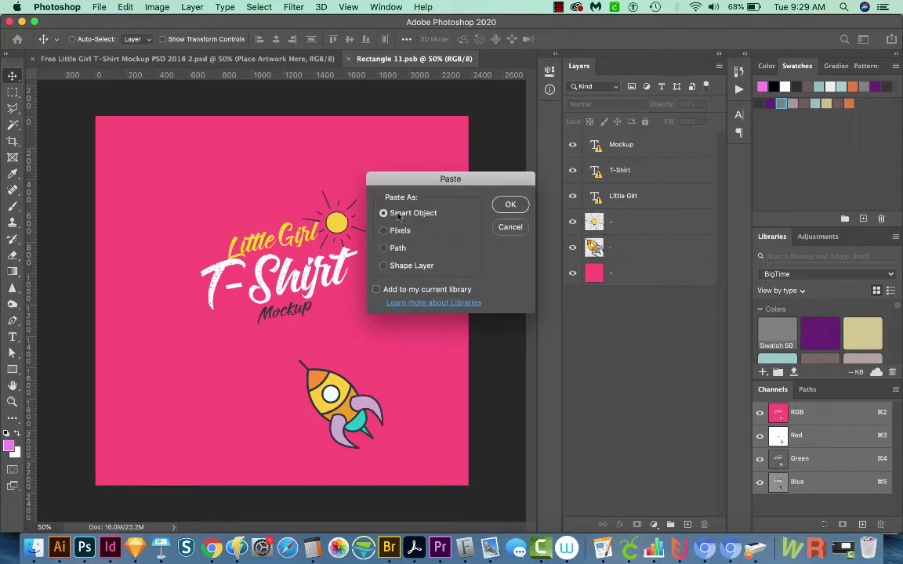
Paste the lettering as a Smart Object and scale it down to about 41.72%.
click(510, 205)
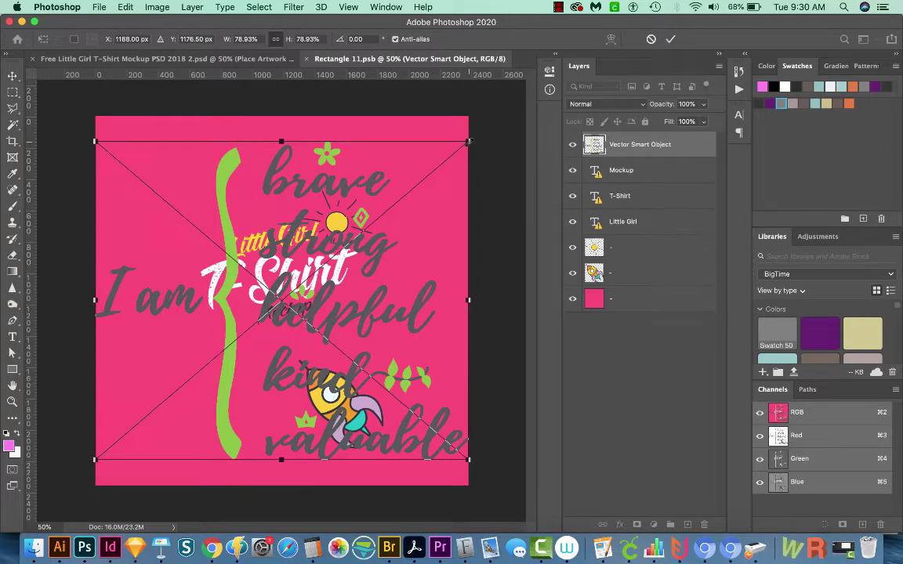
drag(468, 142, 390, 227)
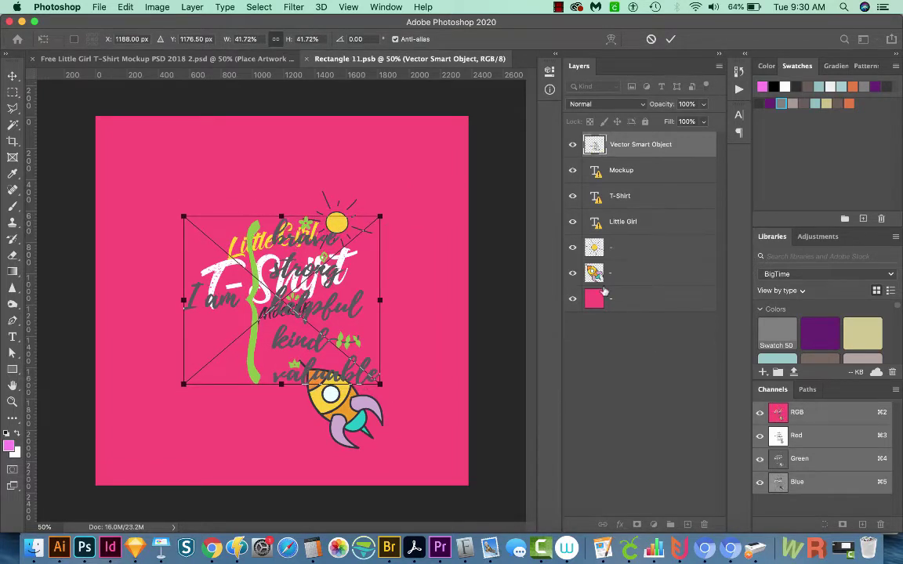
key(Return)
Select the five old sample layers, from Mockup down to the rocket.
click(621, 170)
click(637, 407)
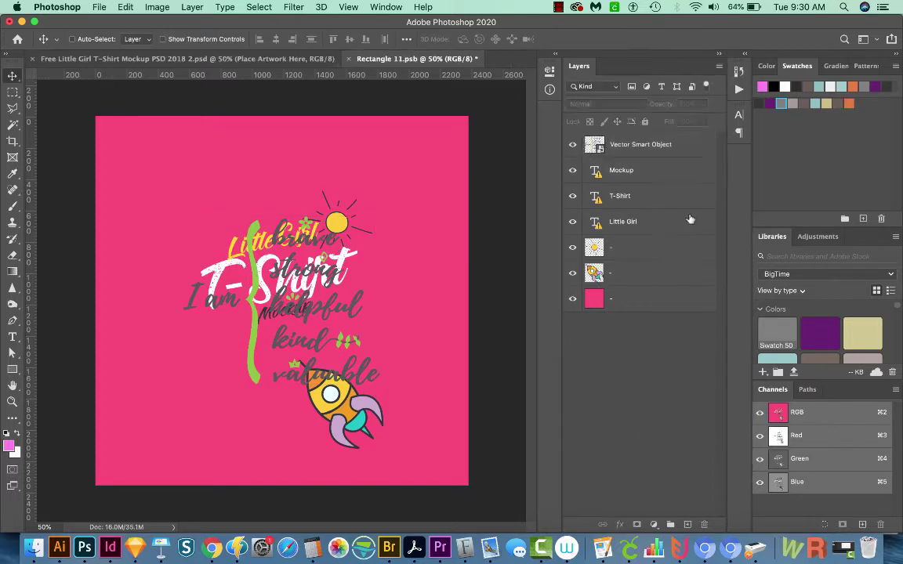
click(668, 174)
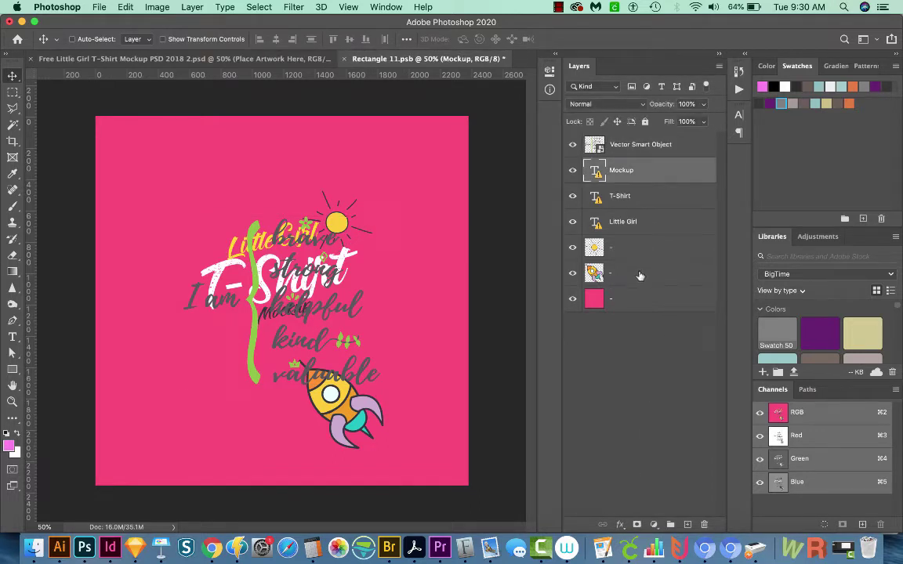
shift+click(643, 275)
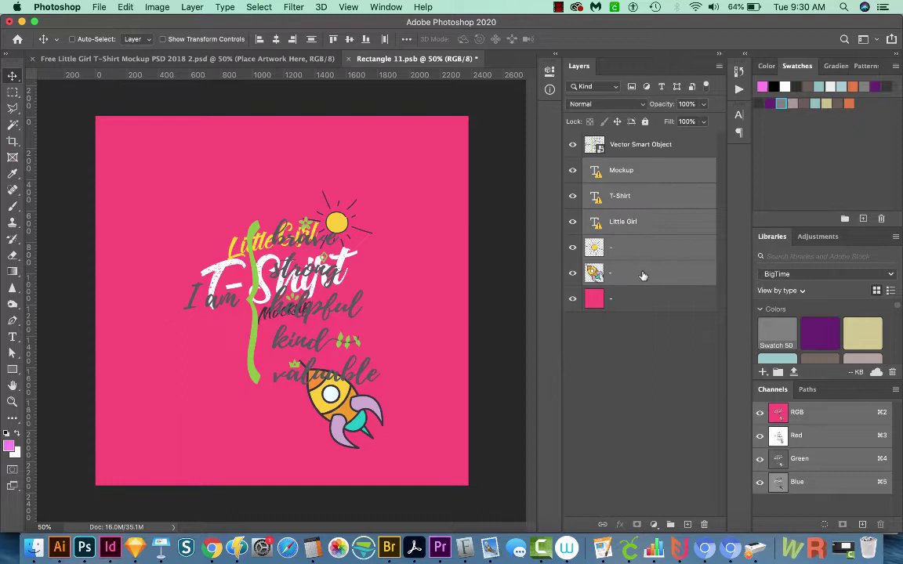
click(641, 329)
click(655, 174)
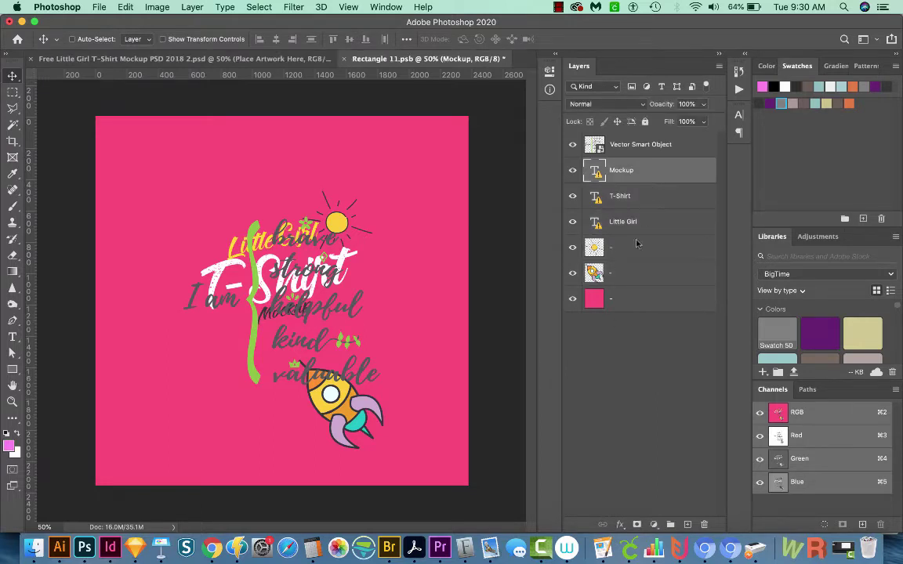
shift+click(641, 279)
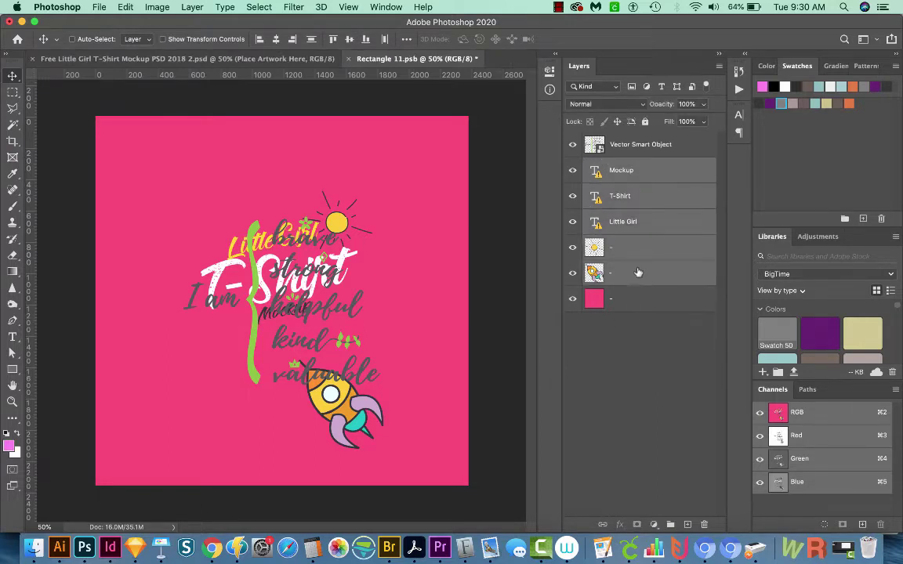
Delete the old sample layers and nudge the lettering slightly up on the square.
key(Delete)
click(631, 149)
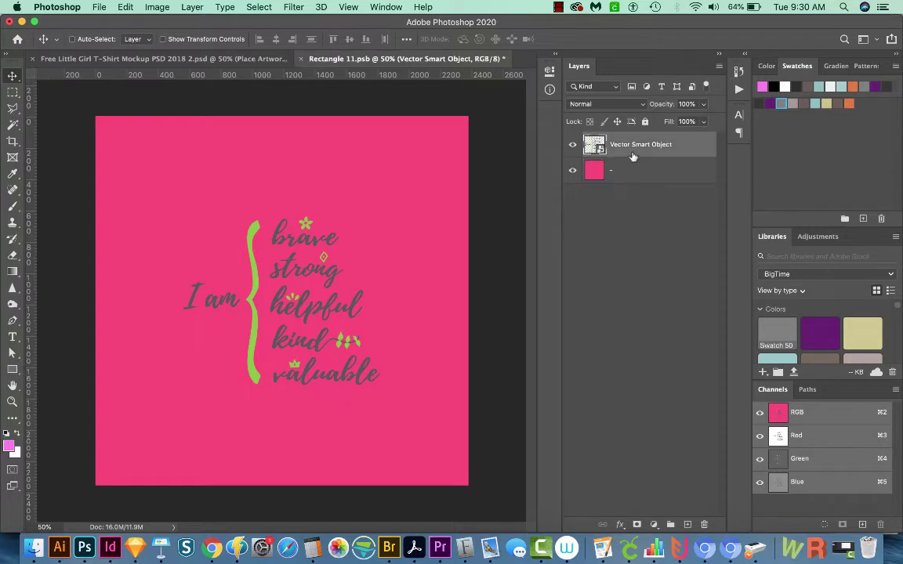
drag(301, 305, 302, 301)
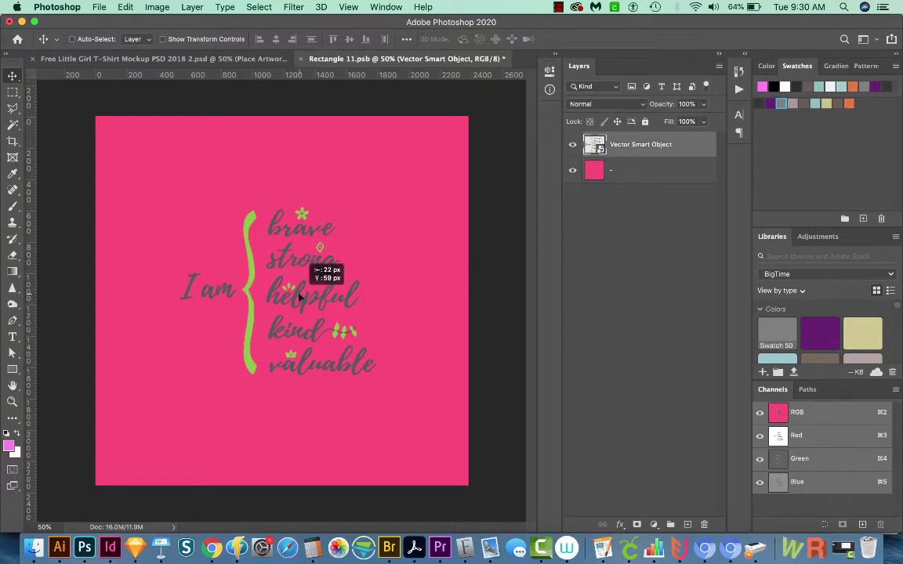
drag(300, 297, 296, 293)
click(611, 198)
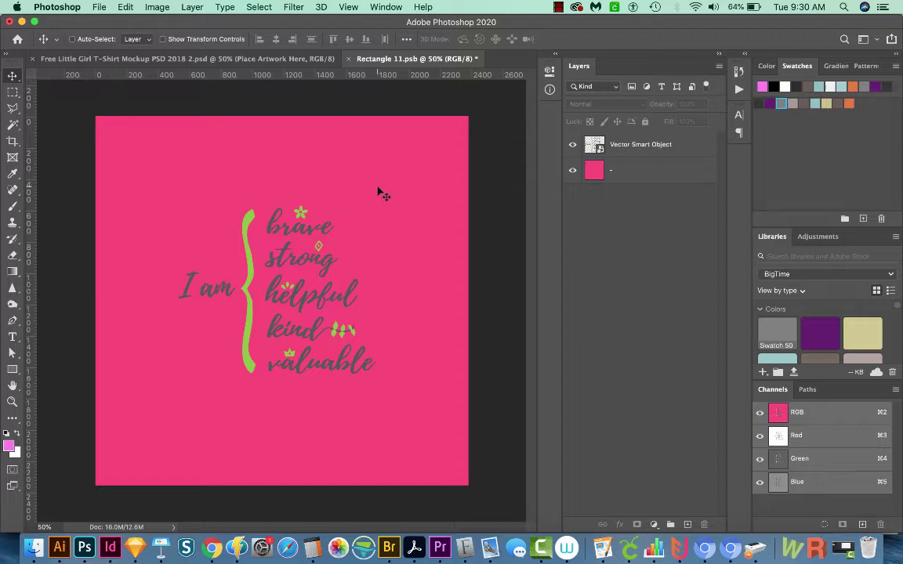
Save Rectangle 11.psb and close it to return to the T-shirt mockup.
key(super)
key(super+s)
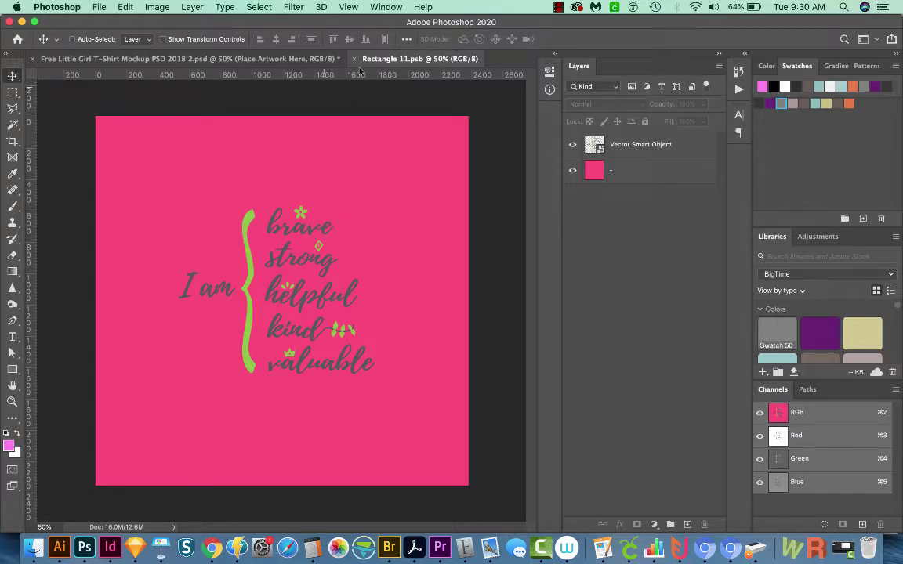
key(super+w)
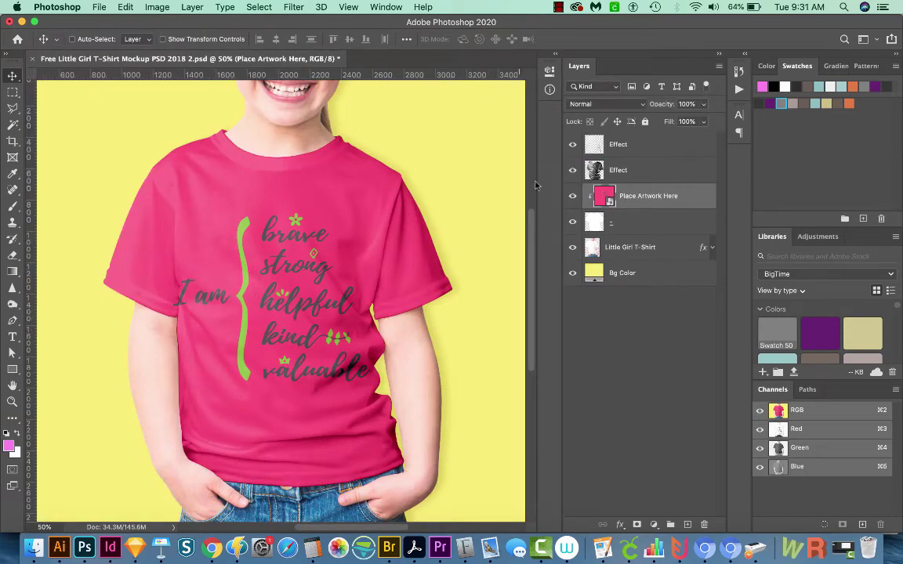
Reopen Rectangle 11.psb and scale the lettering to about 34.79%, shifting it slightly up and right.
double_click(603, 197)
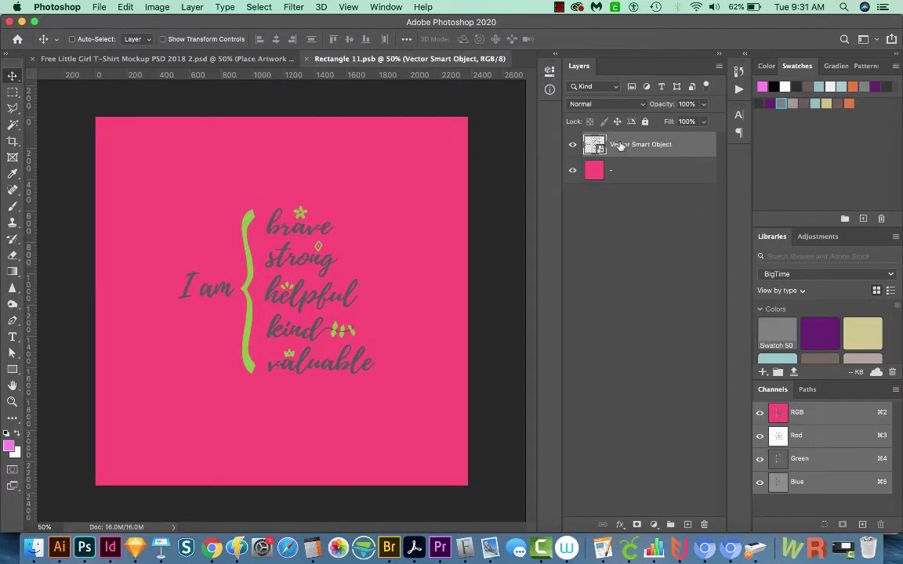
key(super)
key(super+t)
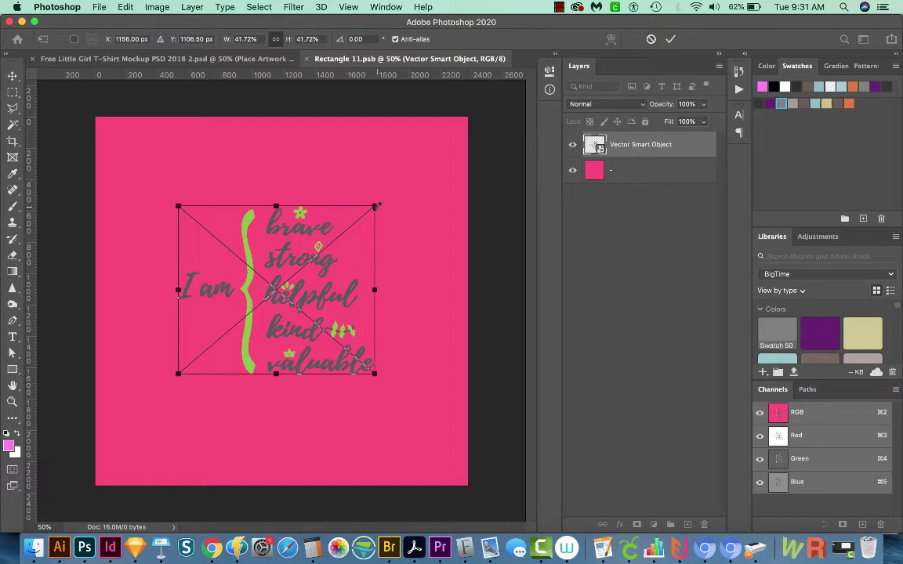
drag(377, 206, 358, 221)
drag(326, 303, 333, 272)
key(Return)
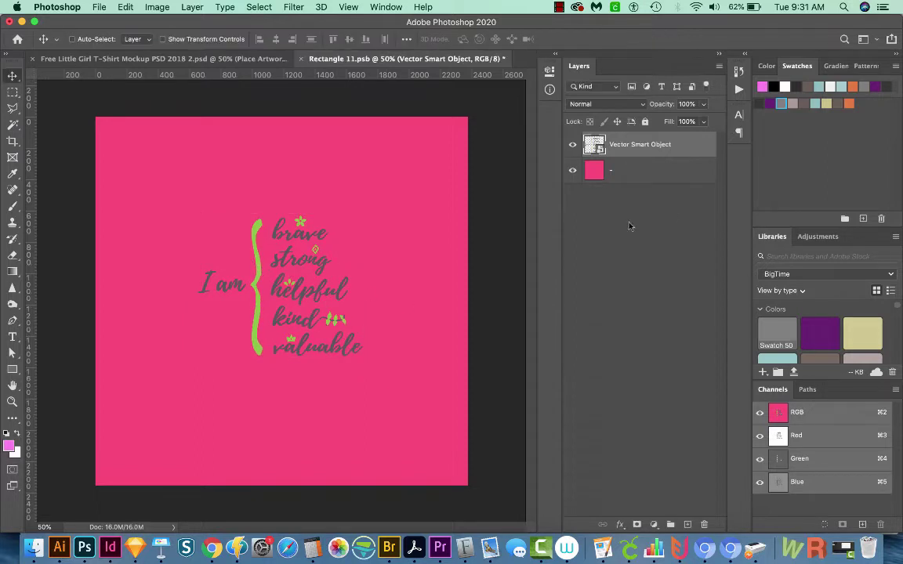
click(630, 226)
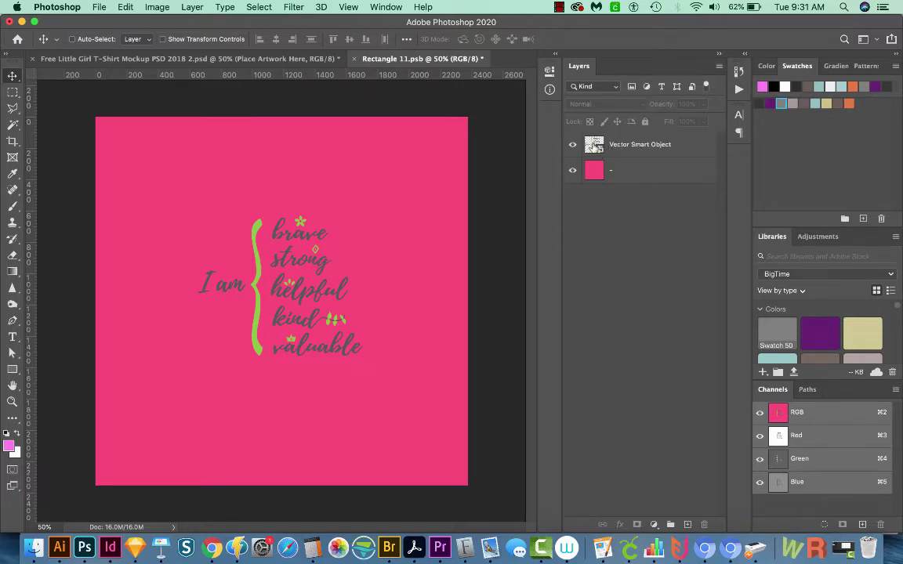
Open the vector smart object in Illustrator and select the letter I of 'I am'.
double_click(594, 144)
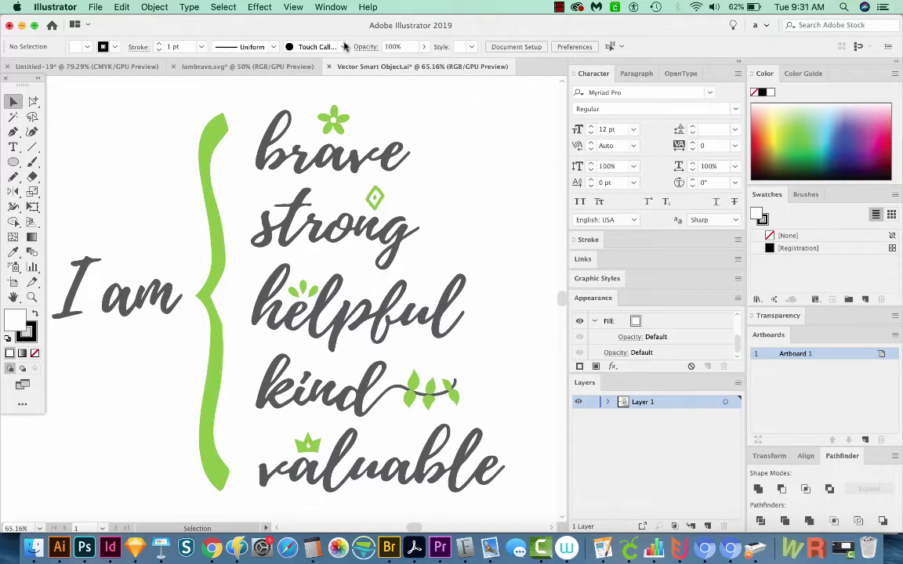
click(222, 67)
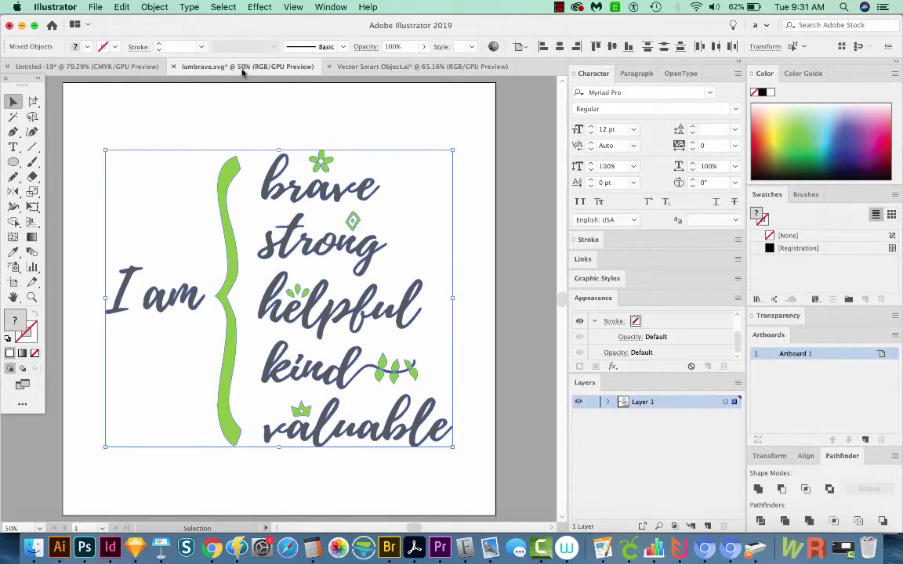
click(366, 68)
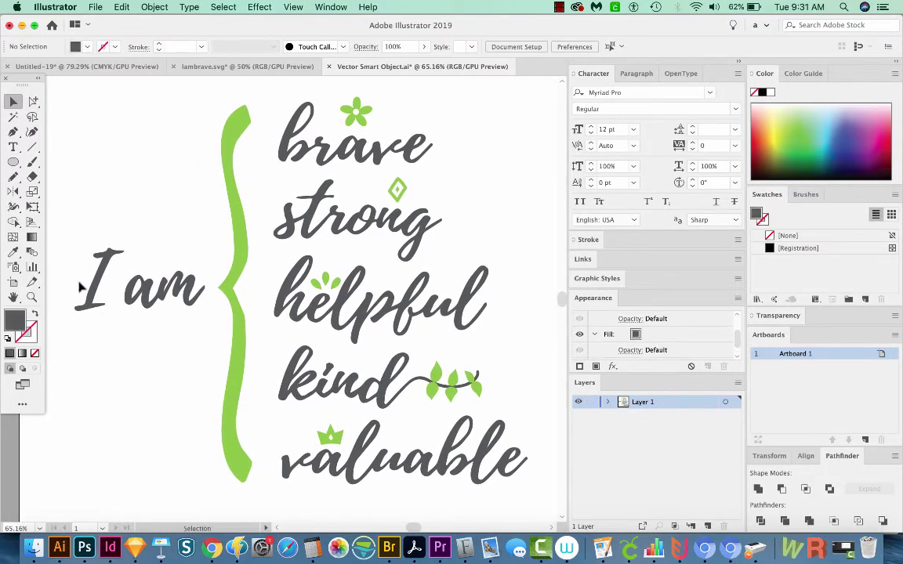
click(91, 308)
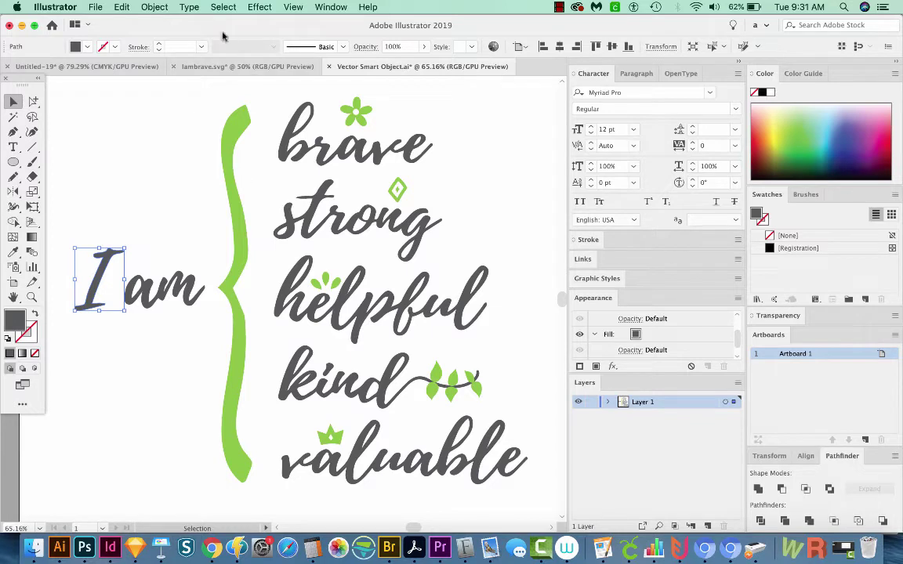
Select all grey-filled lettering via Same Fill Color and recolour it white (#ffffff).
click(223, 7)
mouse_move(235, 133)
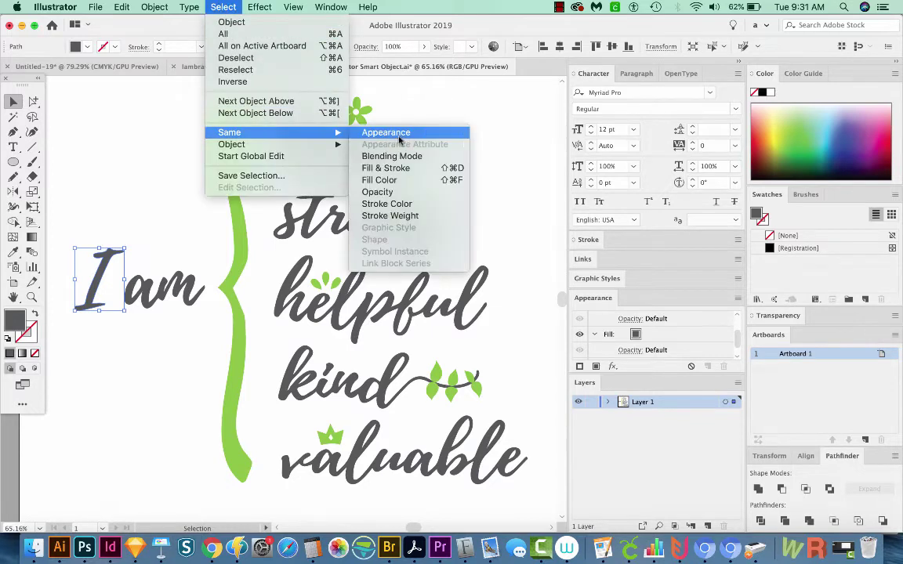
click(386, 180)
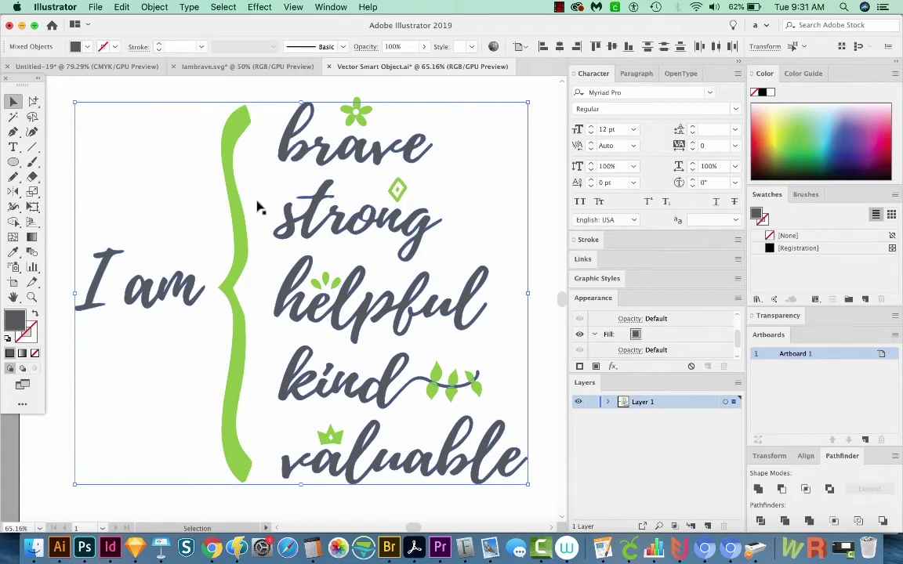
double_click(12, 322)
drag(552, 156, 520, 156)
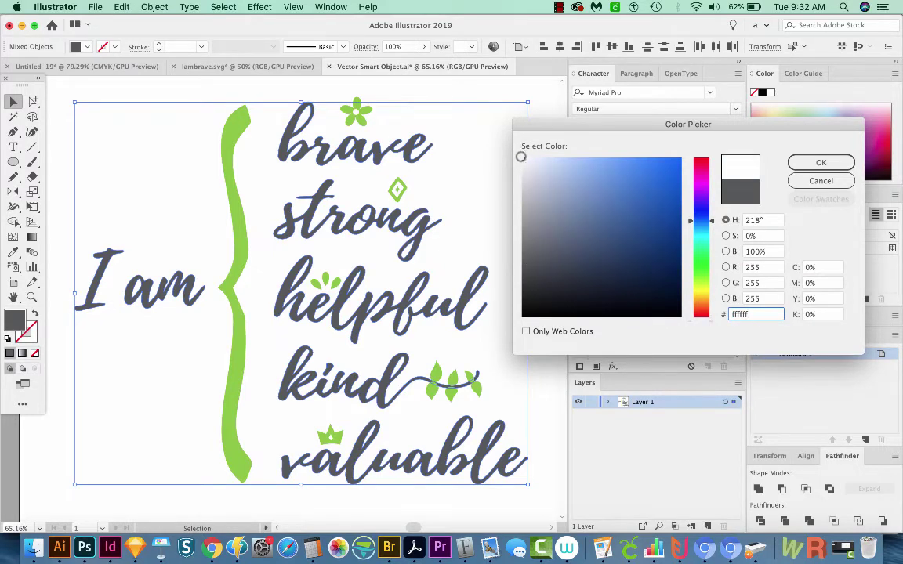
click(820, 162)
key(a)
alt+click(236, 191)
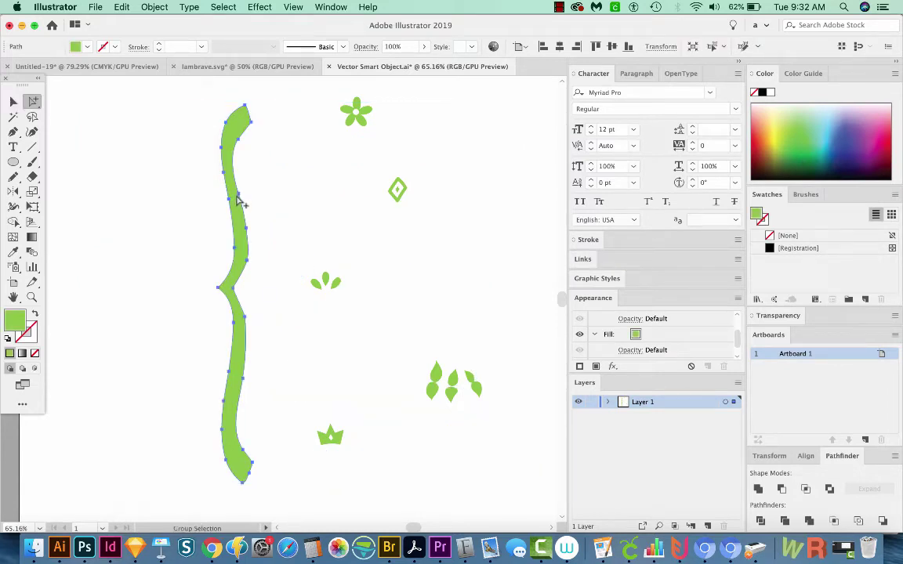
Select every green-filled shape via Same Fill Color, make them magenta, then deselect.
click(221, 7)
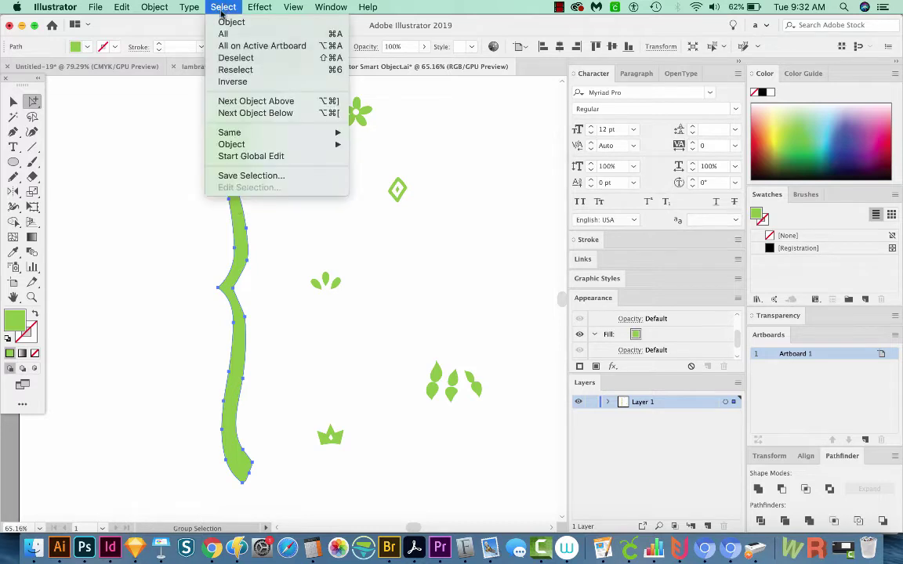
mouse_move(249, 132)
click(407, 179)
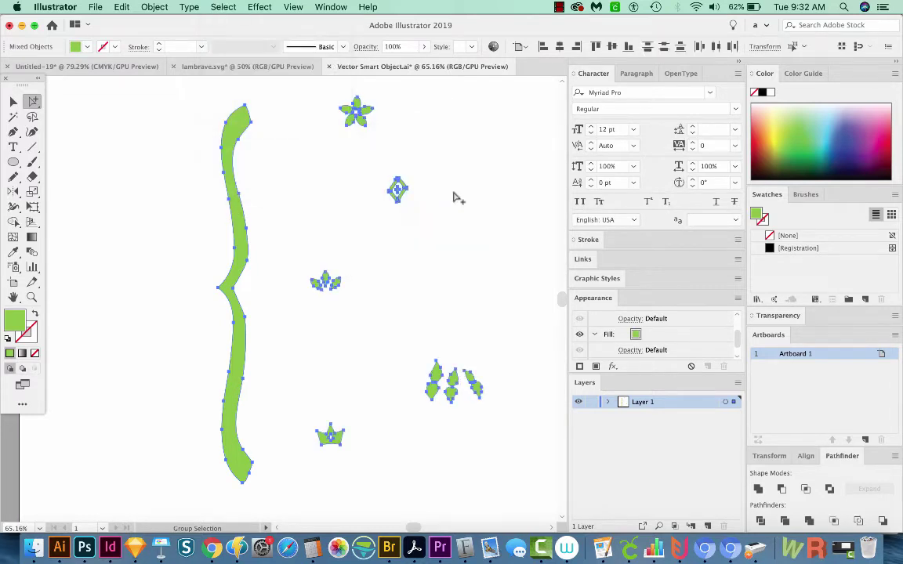
click(883, 139)
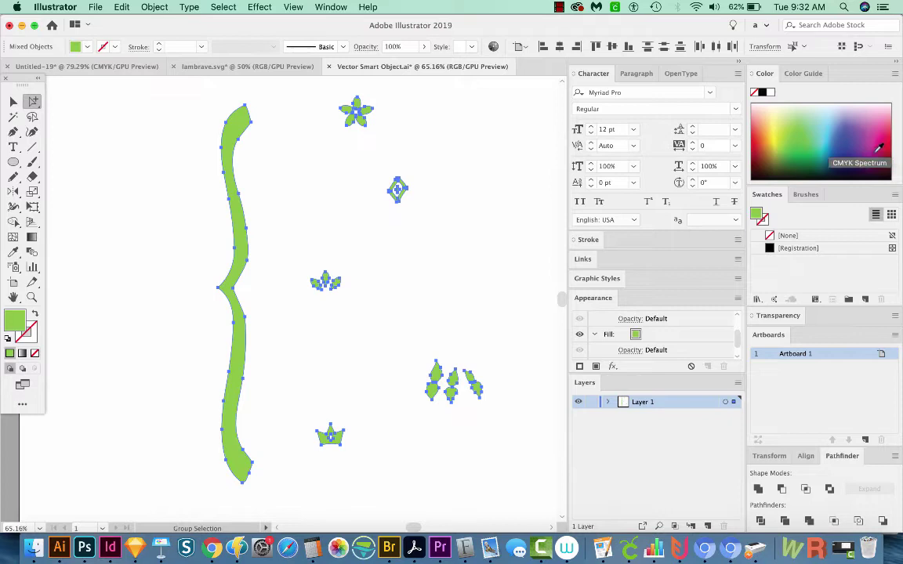
click(13, 103)
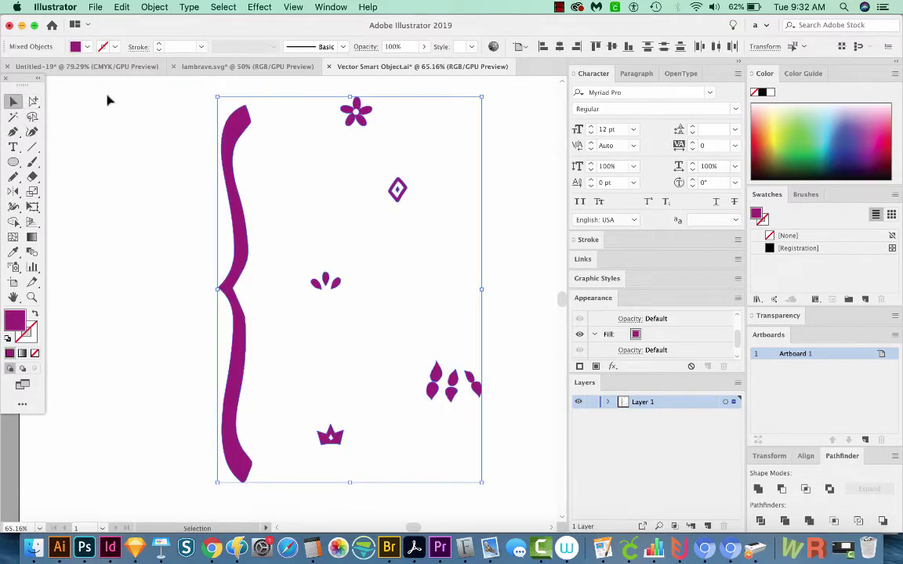
click(335, 232)
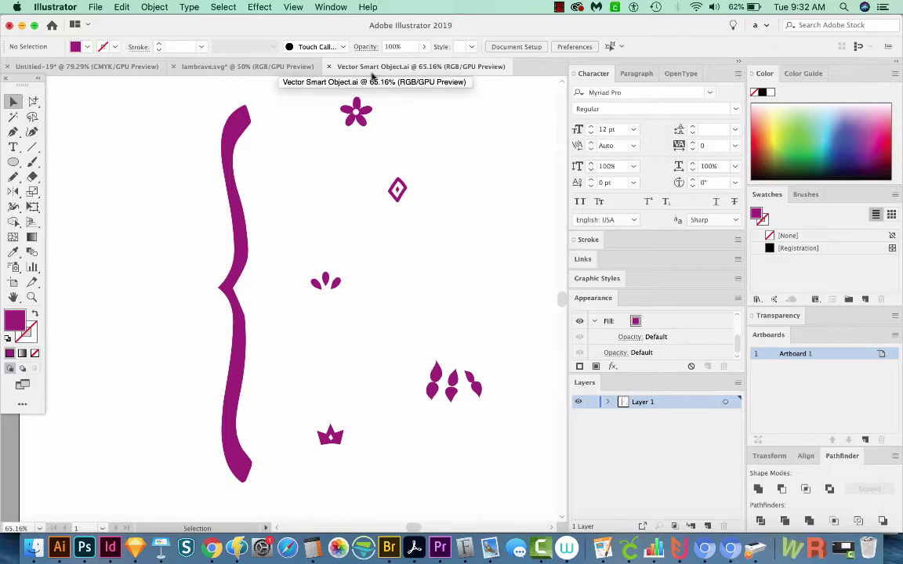
click(84, 549)
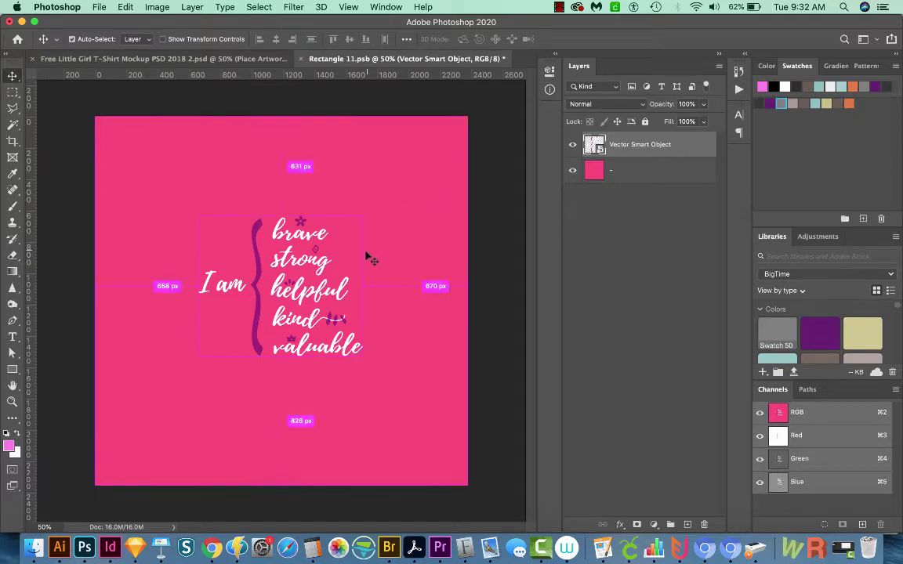
Save Rectangle 11.psb and close it so the mockup updates with the recoloured design.
key(super+s)
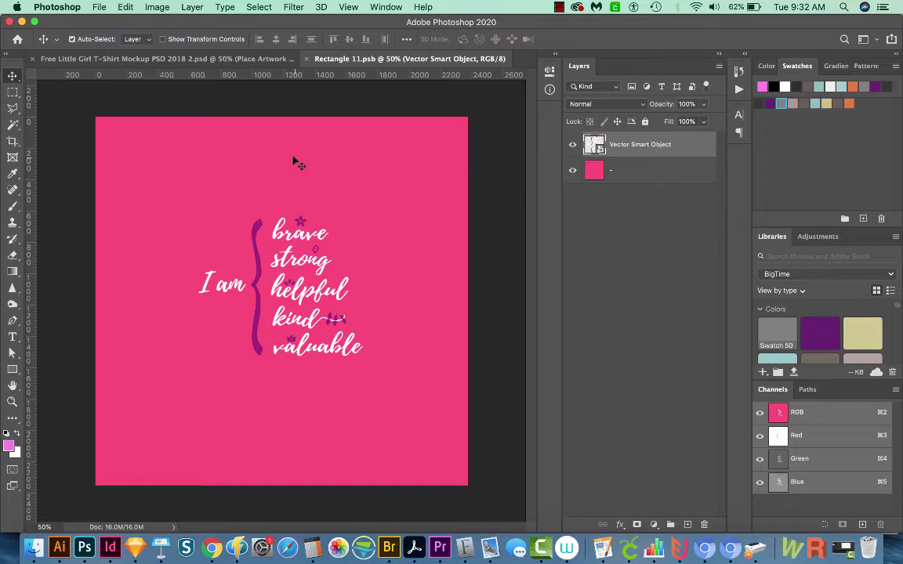
key(super)
key(super+w)
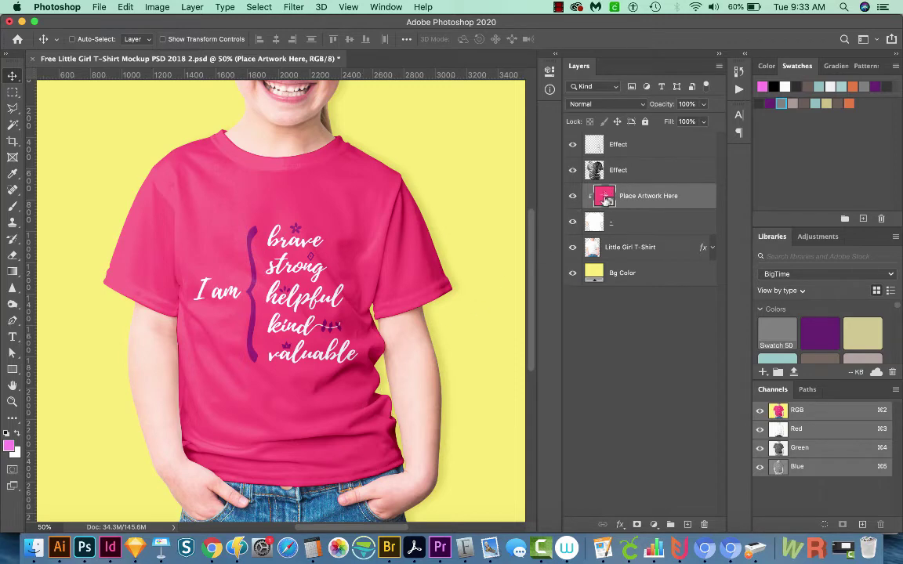
Fill the shirt artwork's pink background layer with a lighter pink, then save and close it.
double_click(602, 197)
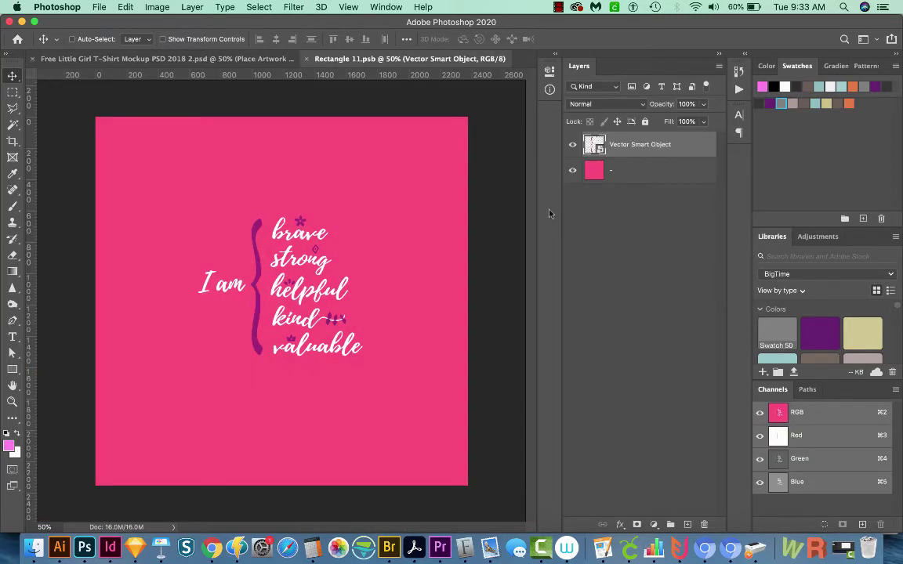
click(592, 172)
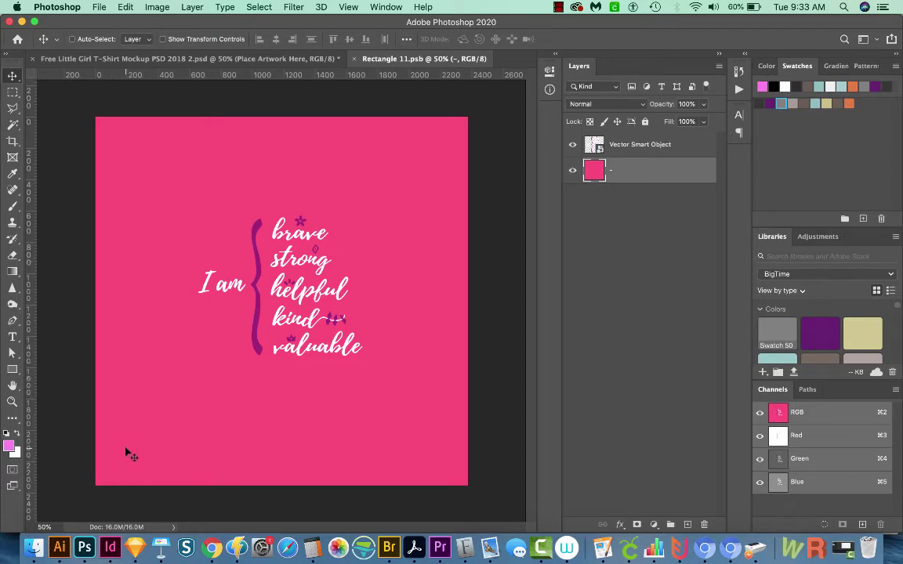
key(alt+BackSpace)
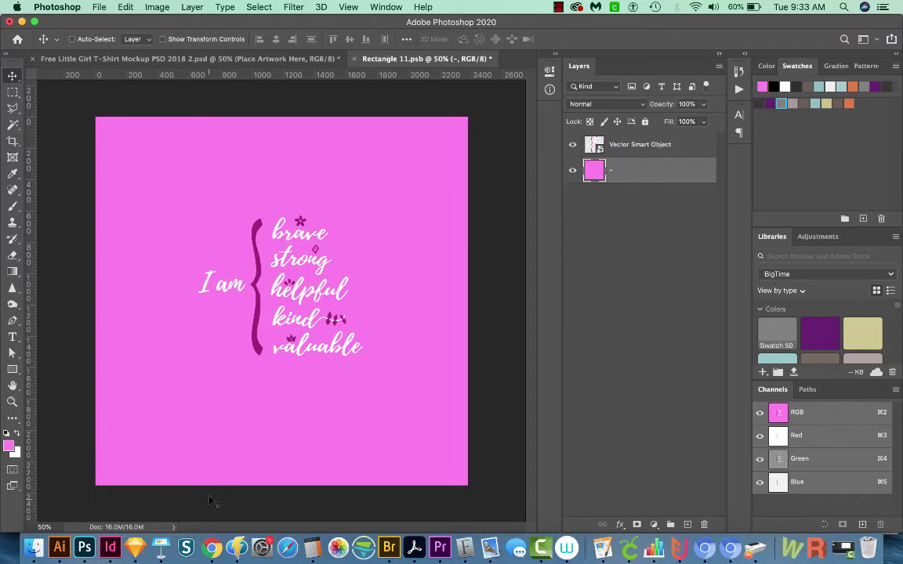
key(cmd+s)
click(354, 61)
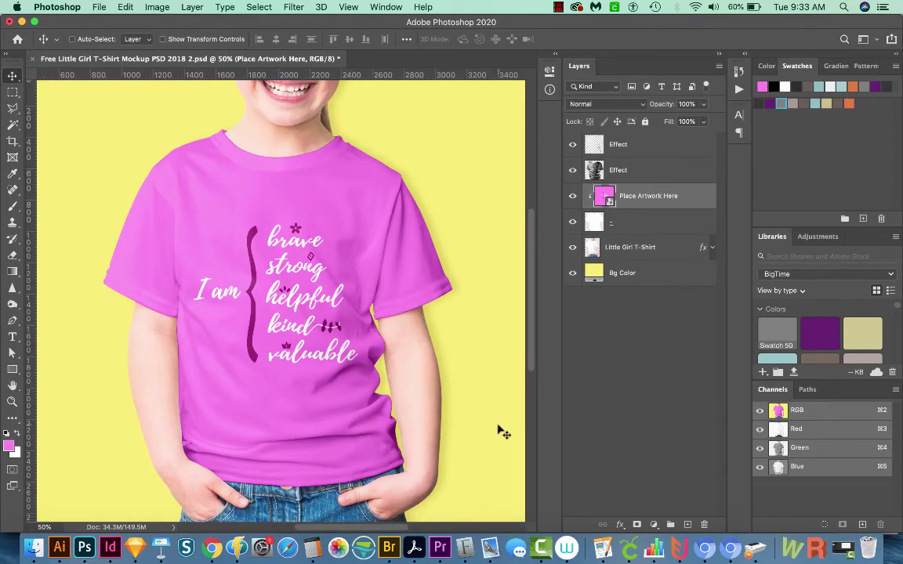
Move the Vector Smart Object design higher on the shirt artwork, then save and close.
click(617, 326)
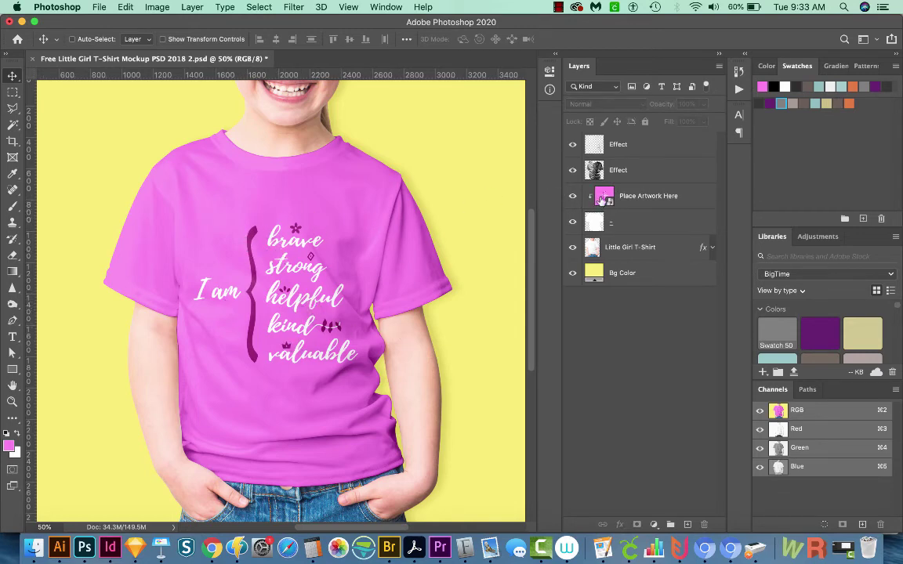
double_click(602, 200)
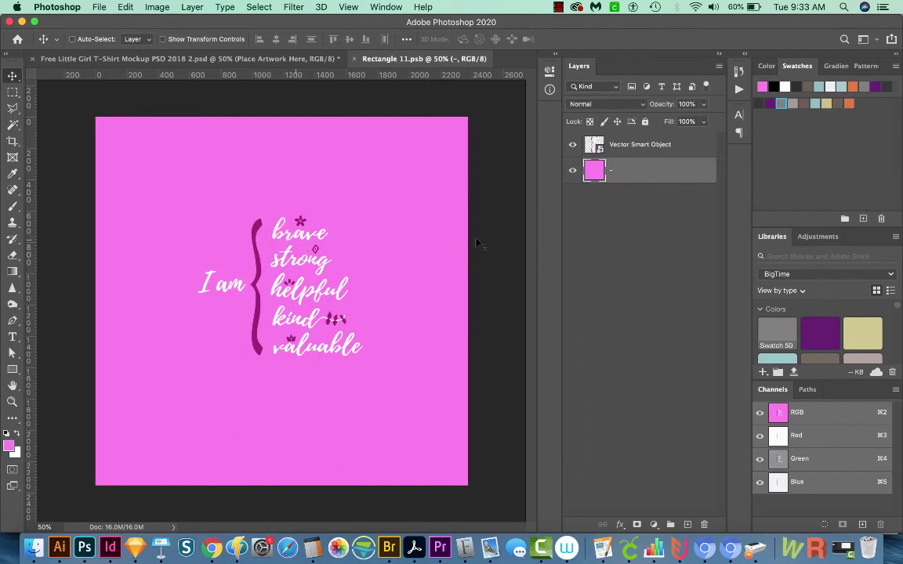
click(633, 145)
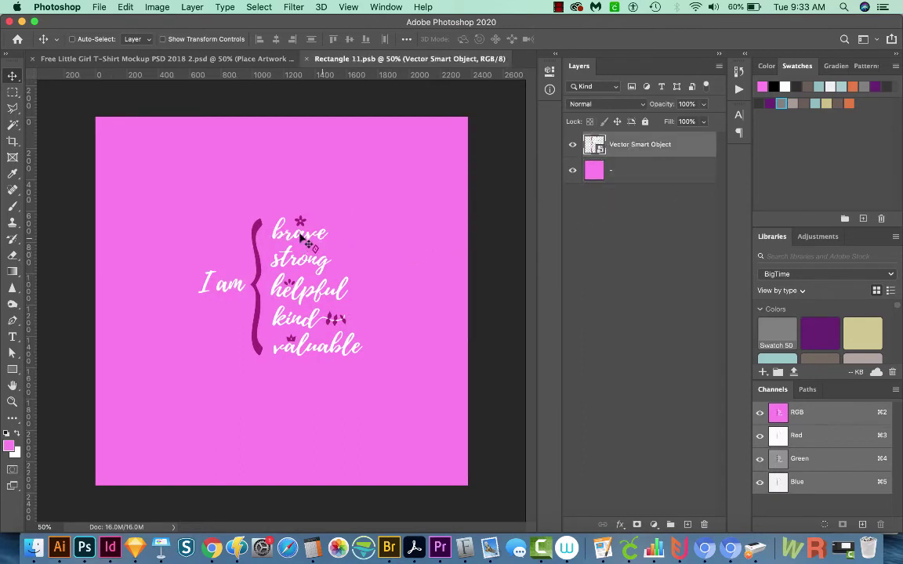
drag(303, 238, 301, 212)
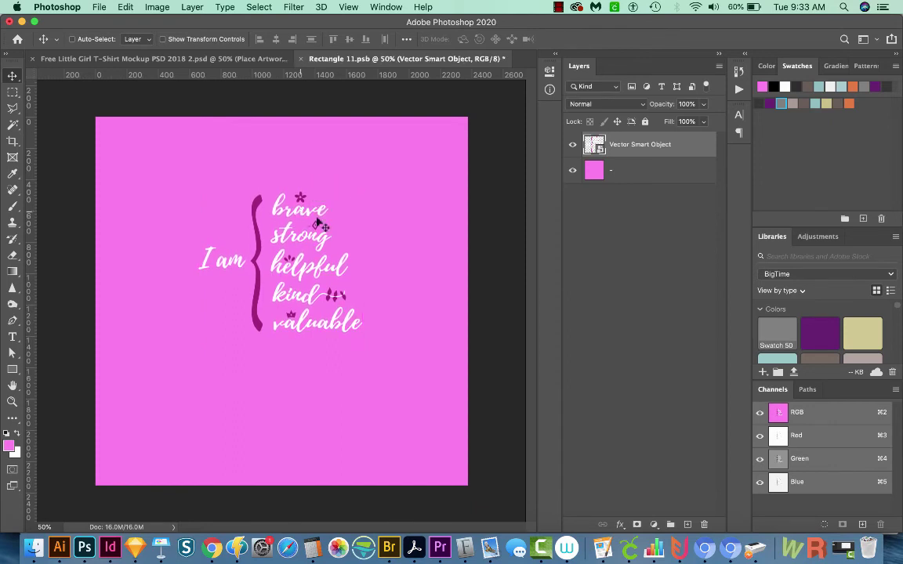
key(super+s)
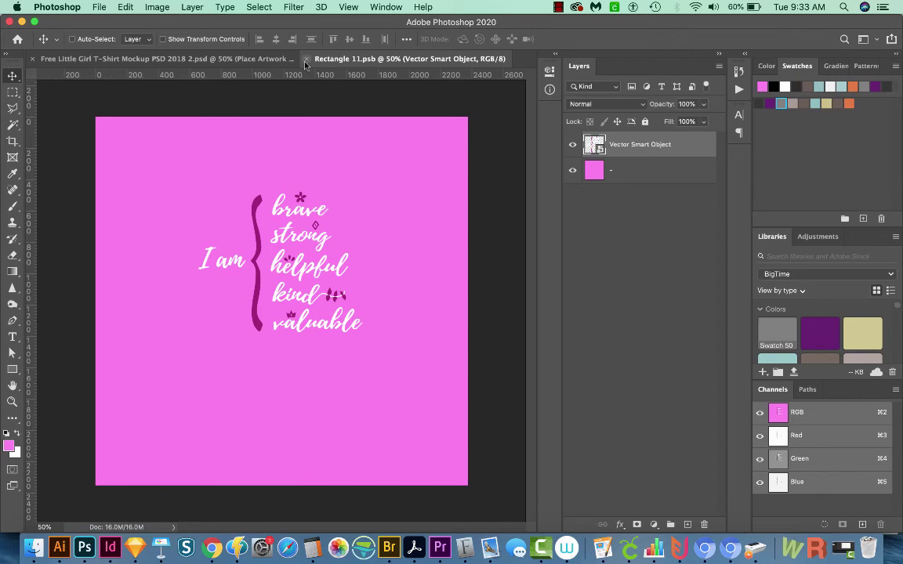
click(305, 60)
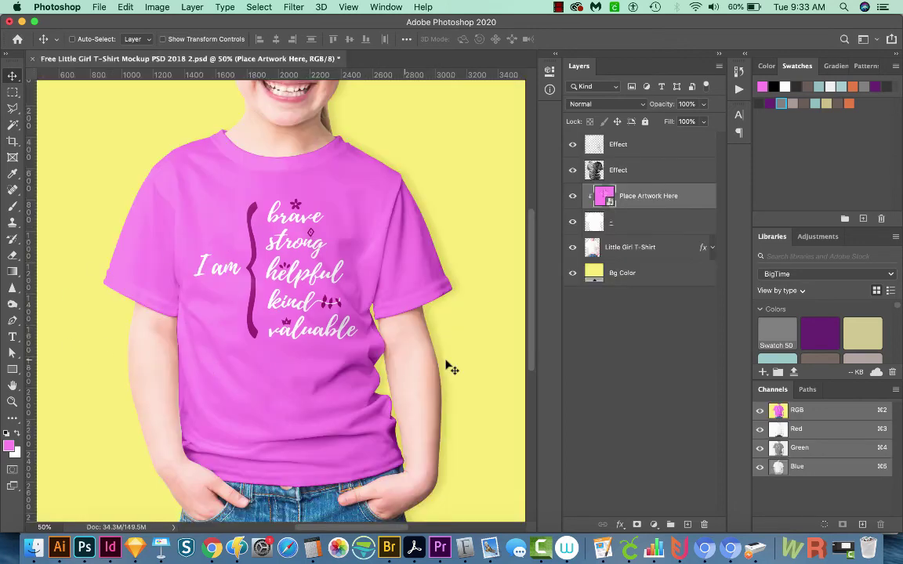